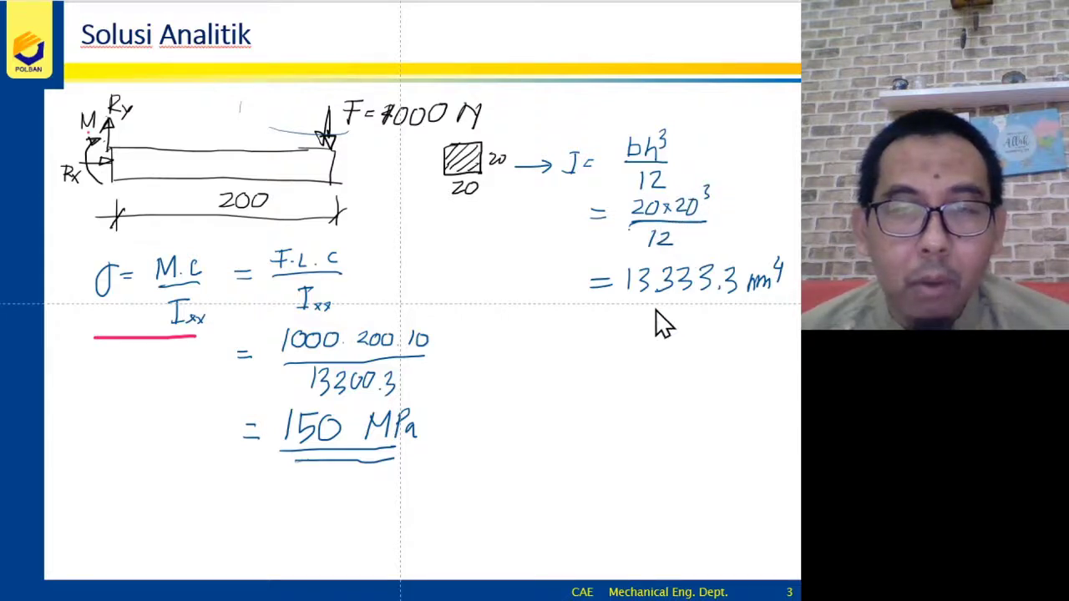
pyautogui.moveTo(630, 306); pyautogui.dragTo(770, 303)
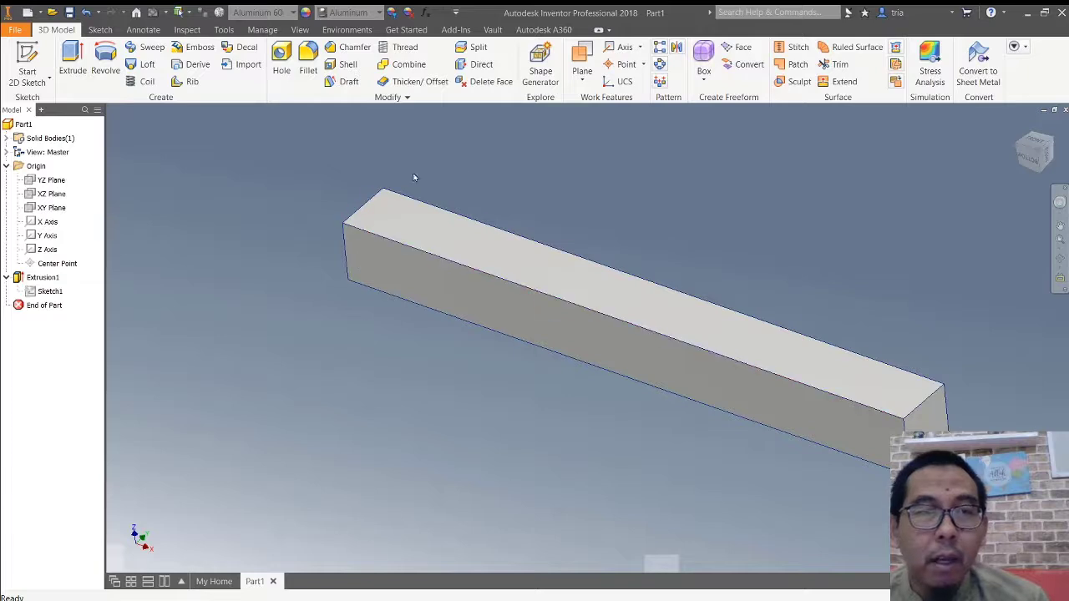
# Step: Examine the beam's square profile sketch and the definition of its extrusion
pyautogui.moveTo(664, 282); pyautogui.dragTo(632, 223, button='middle')
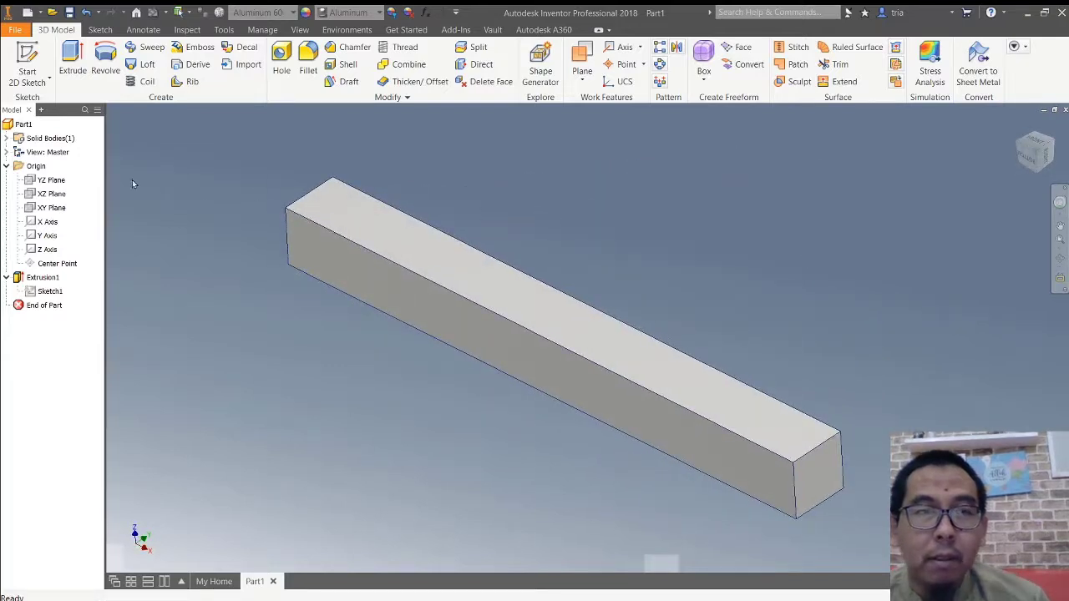
pyautogui.doubleClick(50, 290)
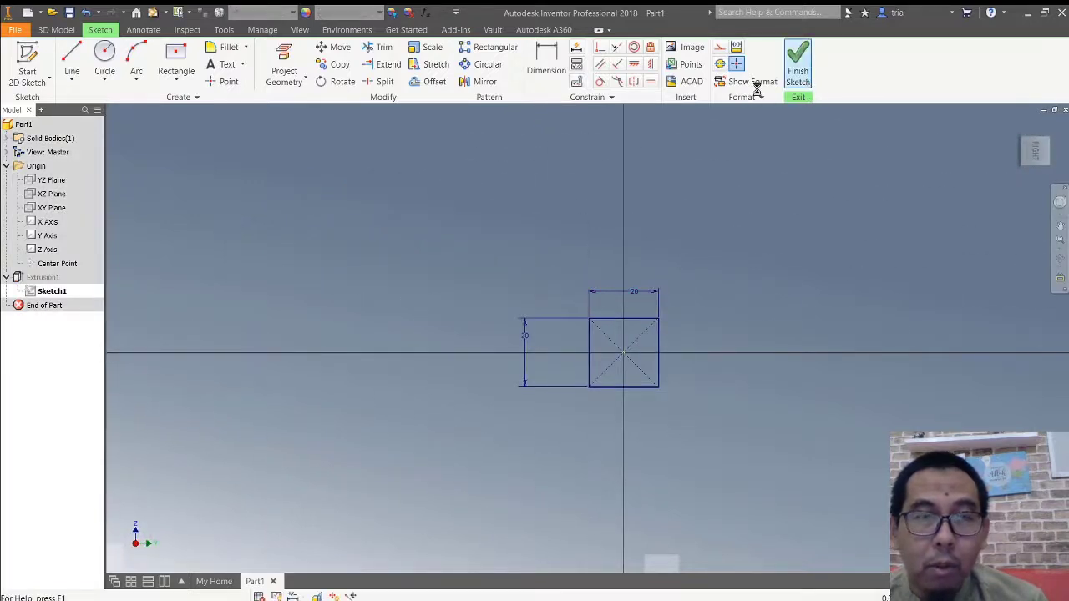
pyautogui.click(798, 65)
pyautogui.doubleClick(44, 279)
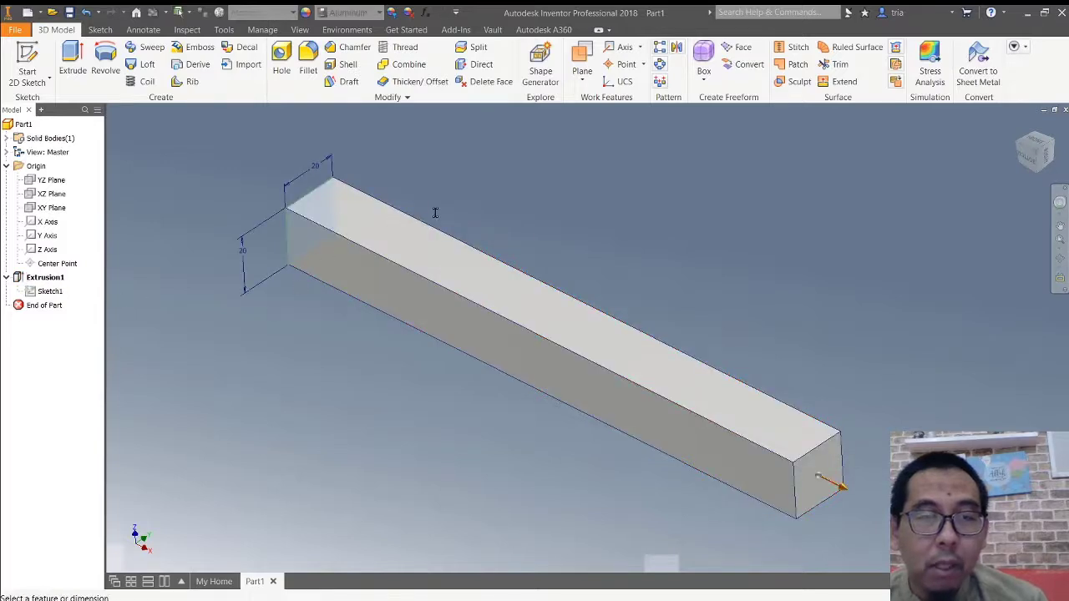
pyautogui.press('Escape')
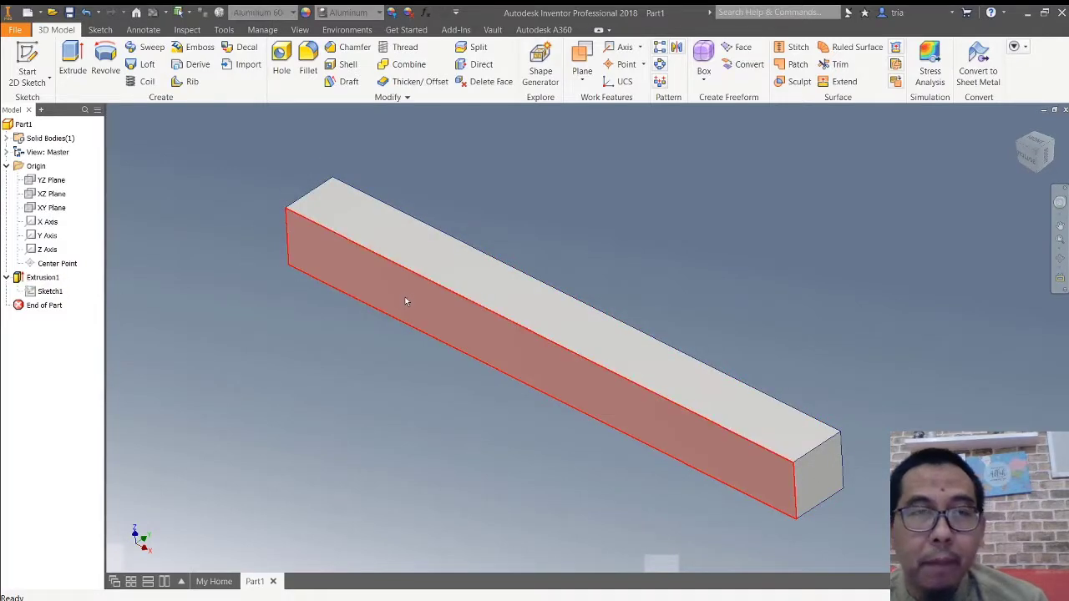
pyautogui.click(5, 167)
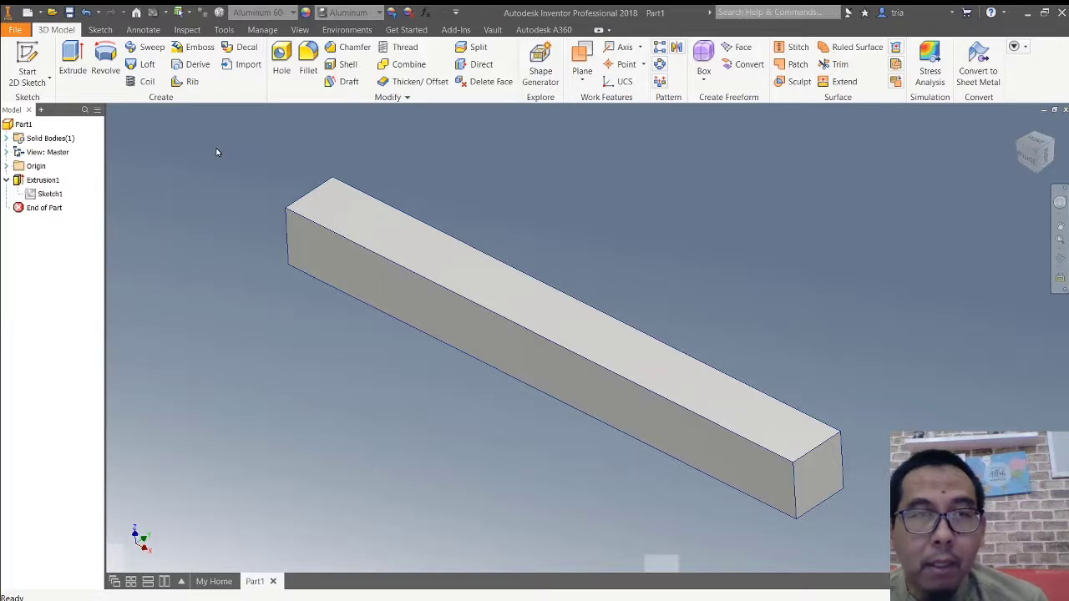
pyautogui.click(20, 125)
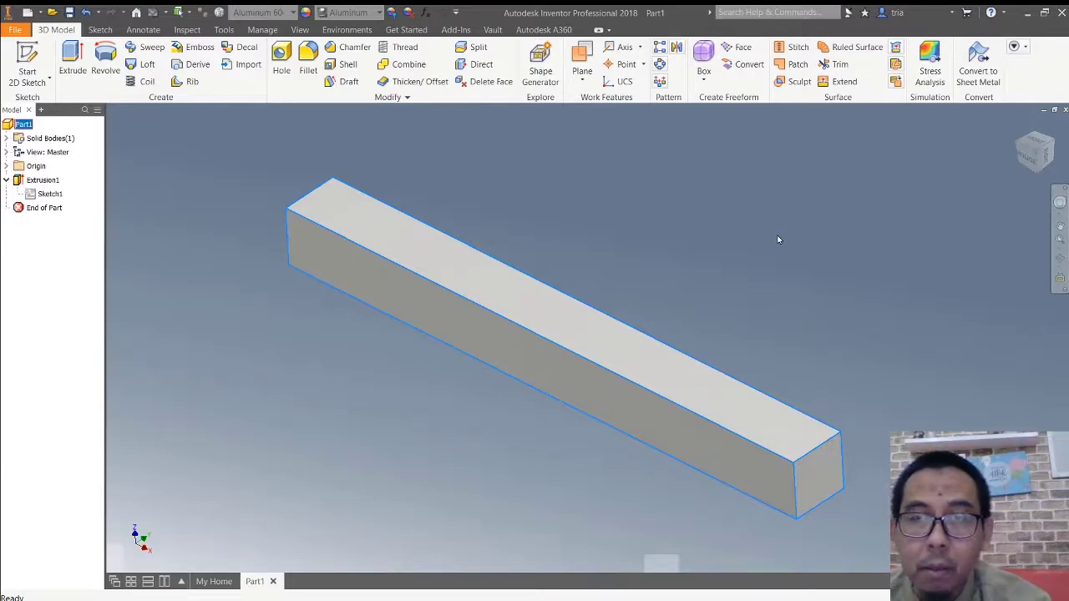
pyautogui.click(756, 527)
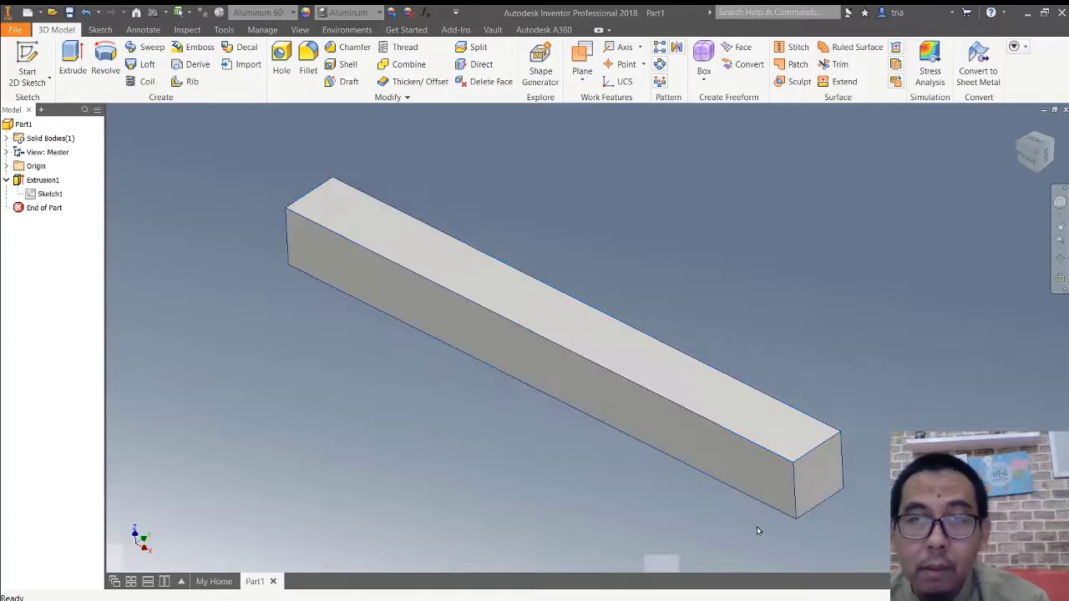
# Step: Enter the Stress Analysis environment and create a second static analysis study for the beam
pyautogui.click(335, 31)
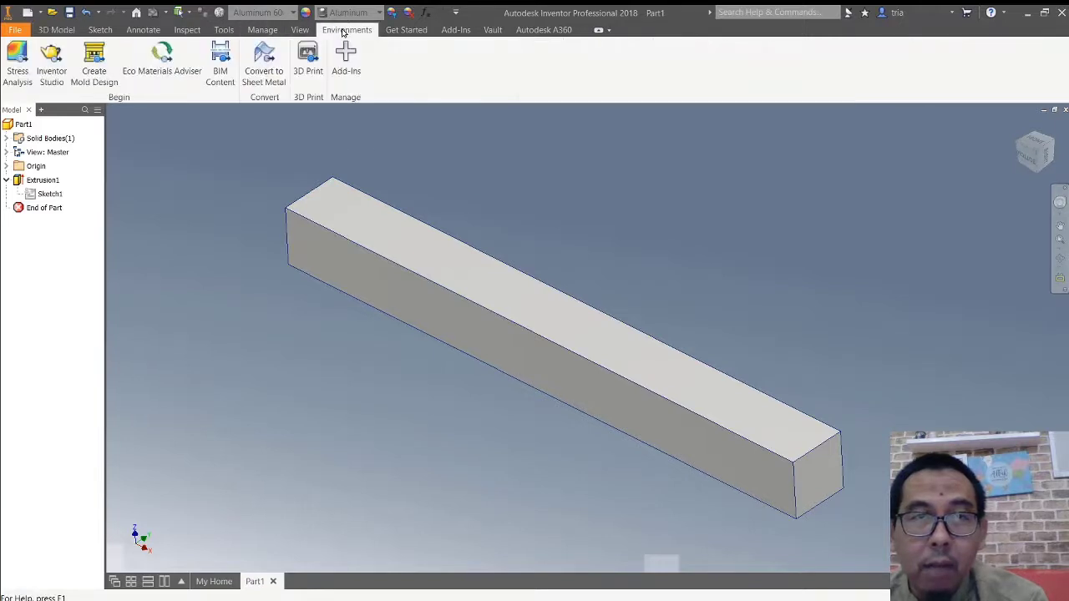
pyautogui.click(17, 70)
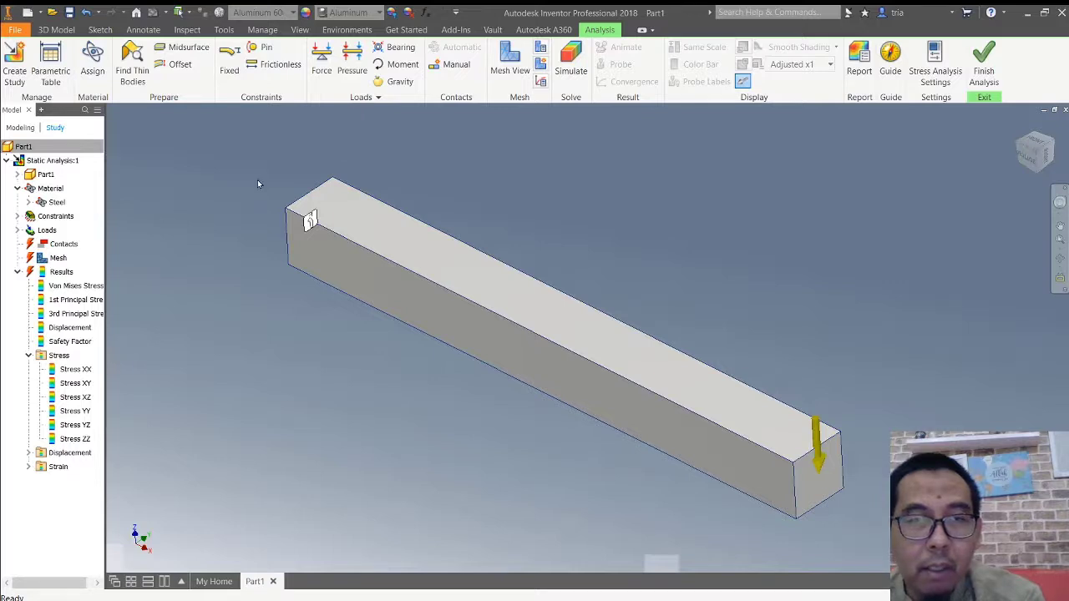
pyautogui.click(412, 529)
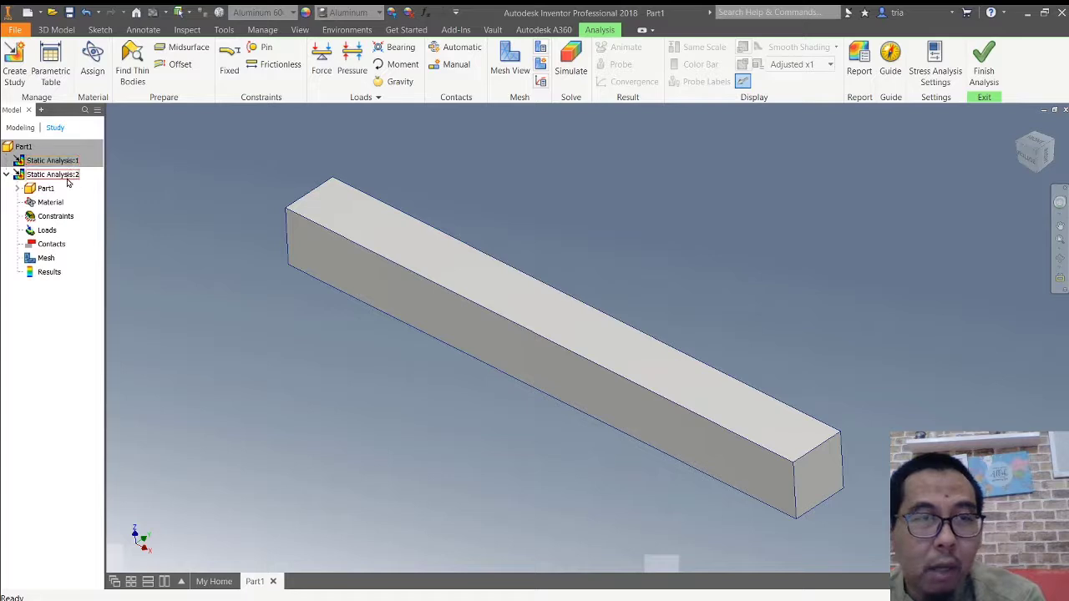
# Step: Check the part contents of the new study and the beam's material assignment
pyautogui.click(17, 188)
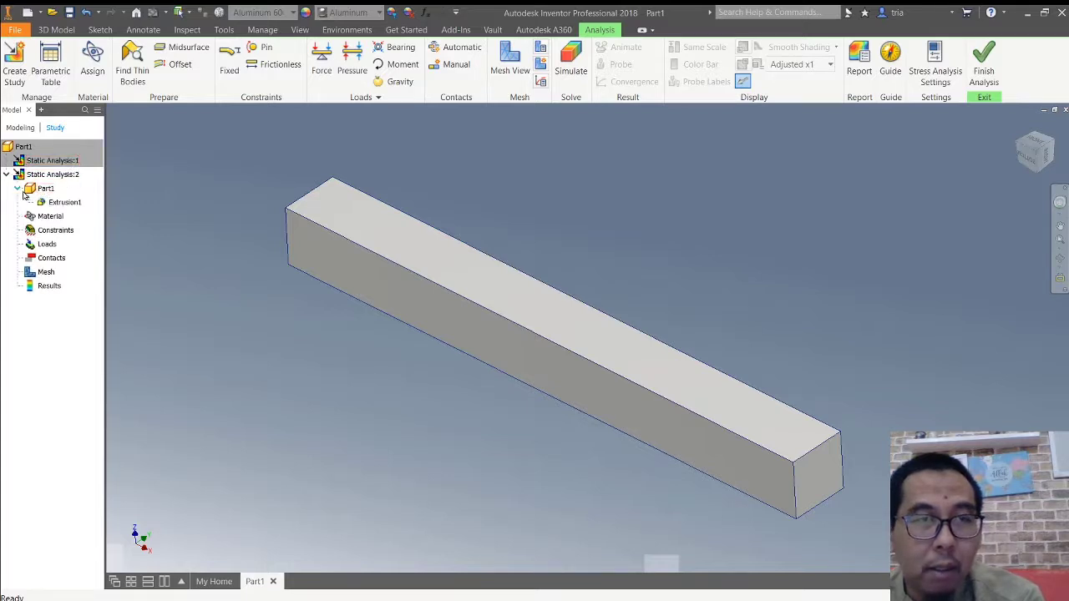
pyautogui.click(42, 190)
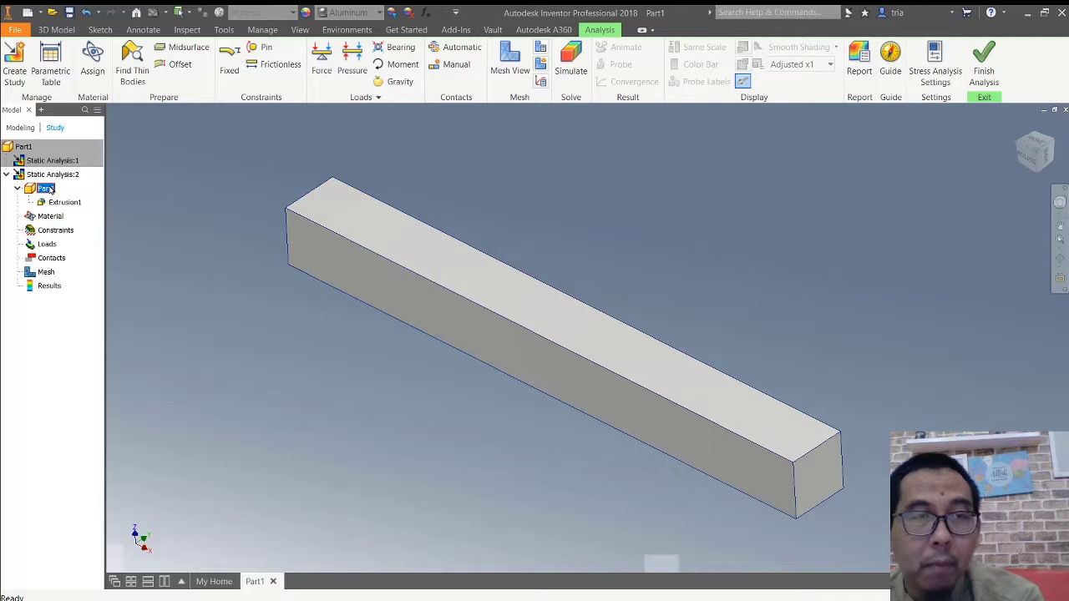
pyautogui.click(264, 222)
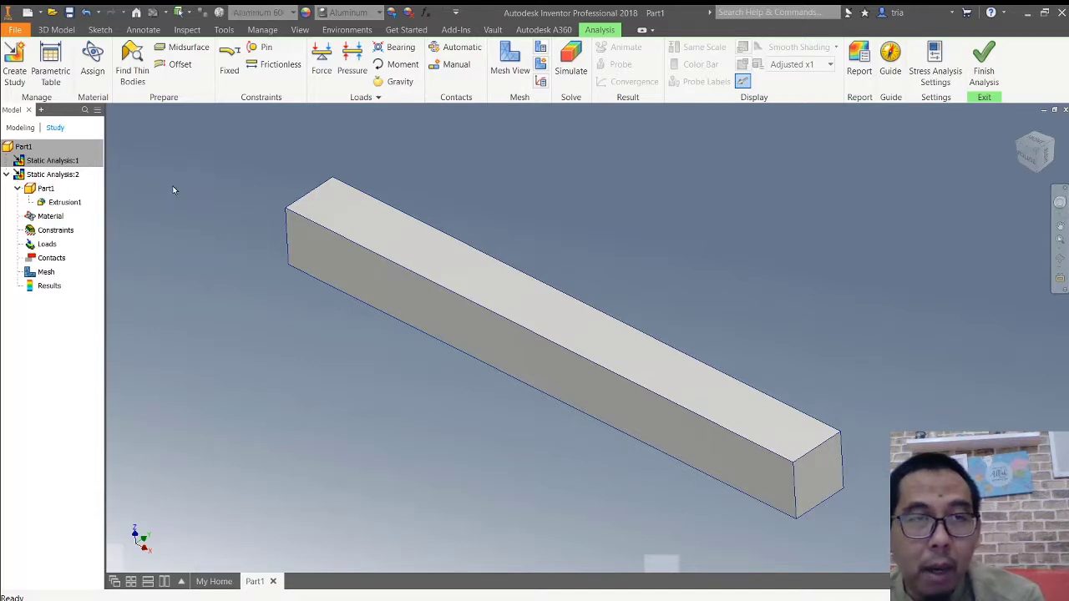
pyautogui.click(94, 72)
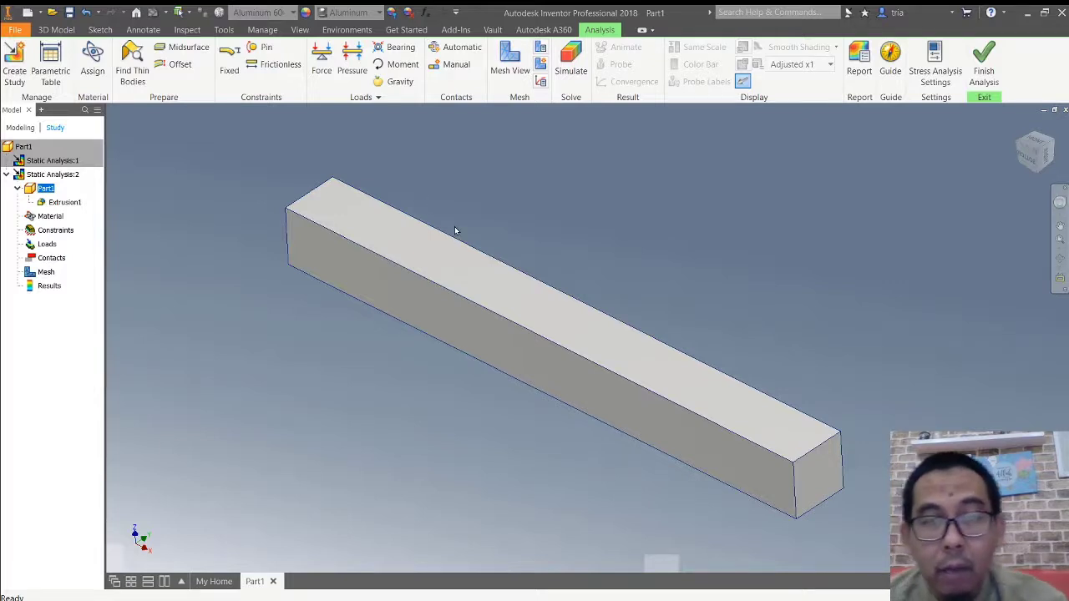
pyautogui.click(413, 397)
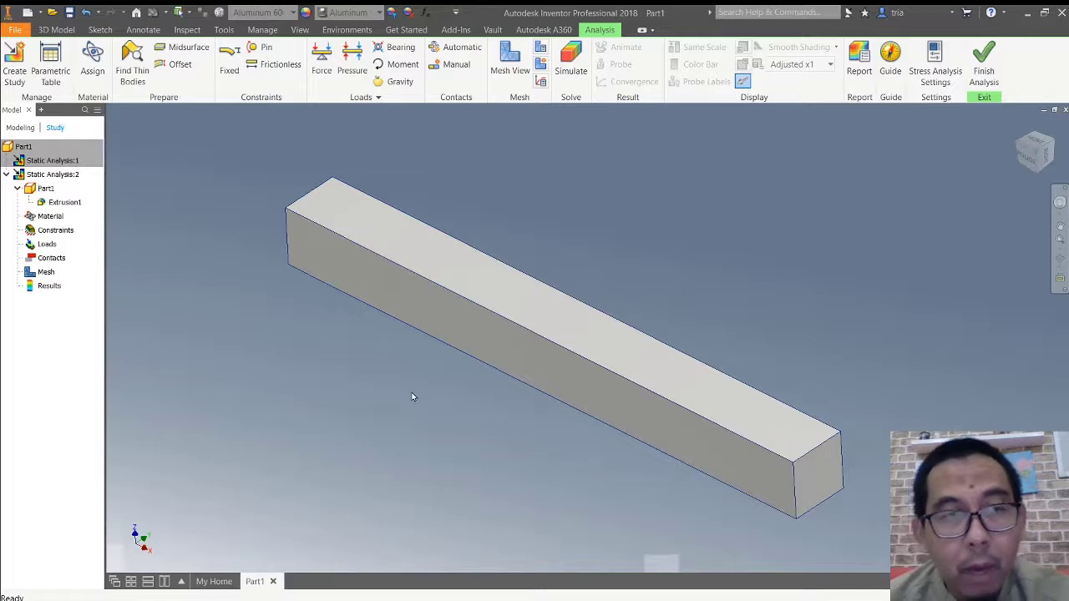
# Step: Apply a fixed constraint to the beam's end face on the side opposite the free end
pyautogui.click(56, 230)
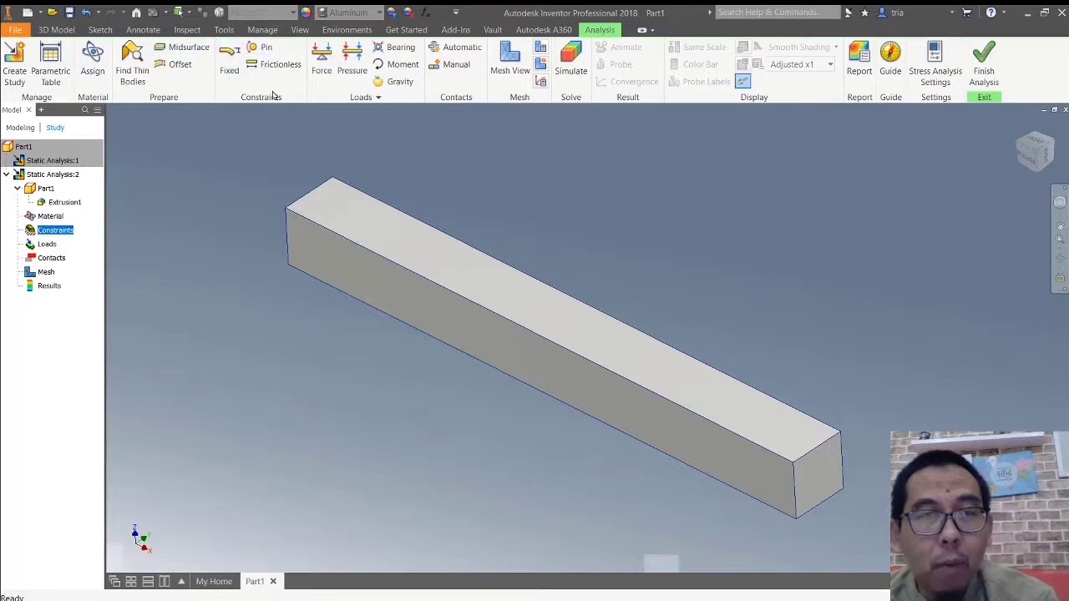
pyautogui.click(221, 153)
pyautogui.moveTo(250, 311); pyautogui.dragTo(286, 308, button='middle')
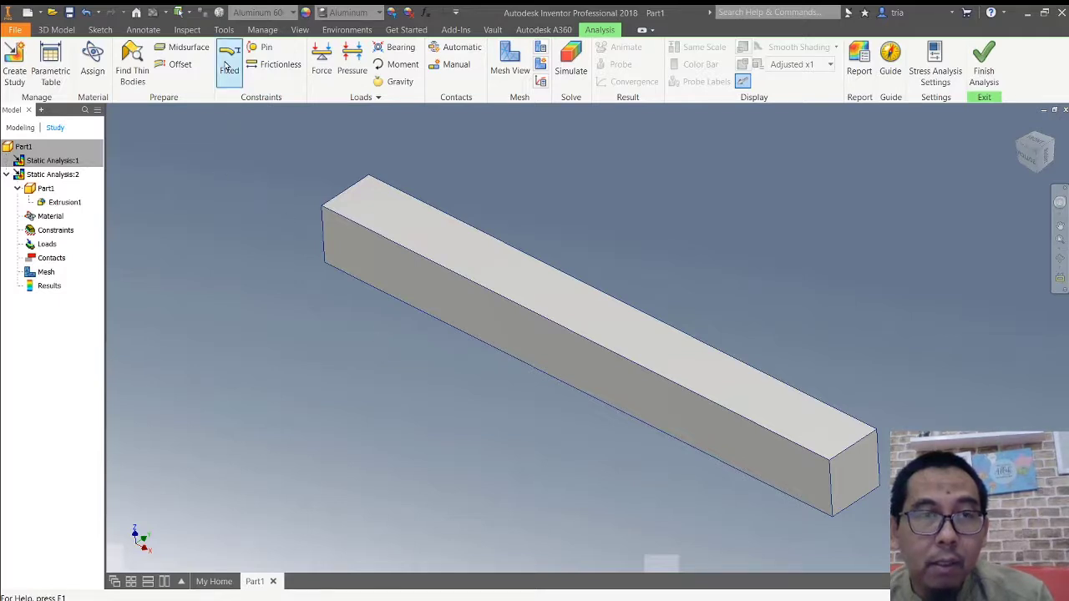
pyautogui.keyDown('shift'); pyautogui.moveTo(397, 309); pyautogui.dragTo(501, 327, button='middle'); pyautogui.keyUp('shift')
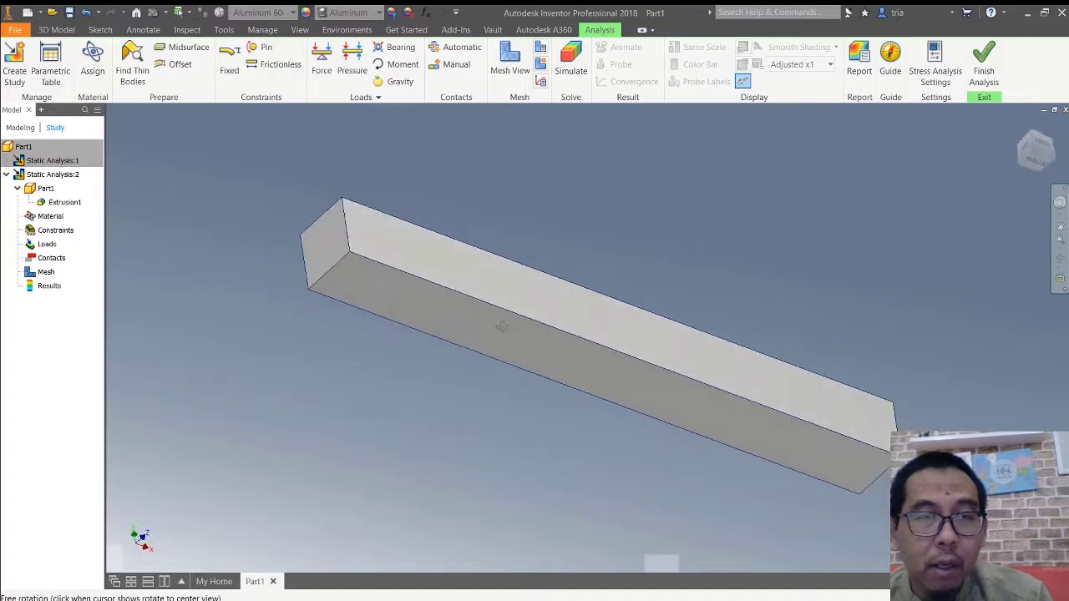
pyautogui.click(337, 243)
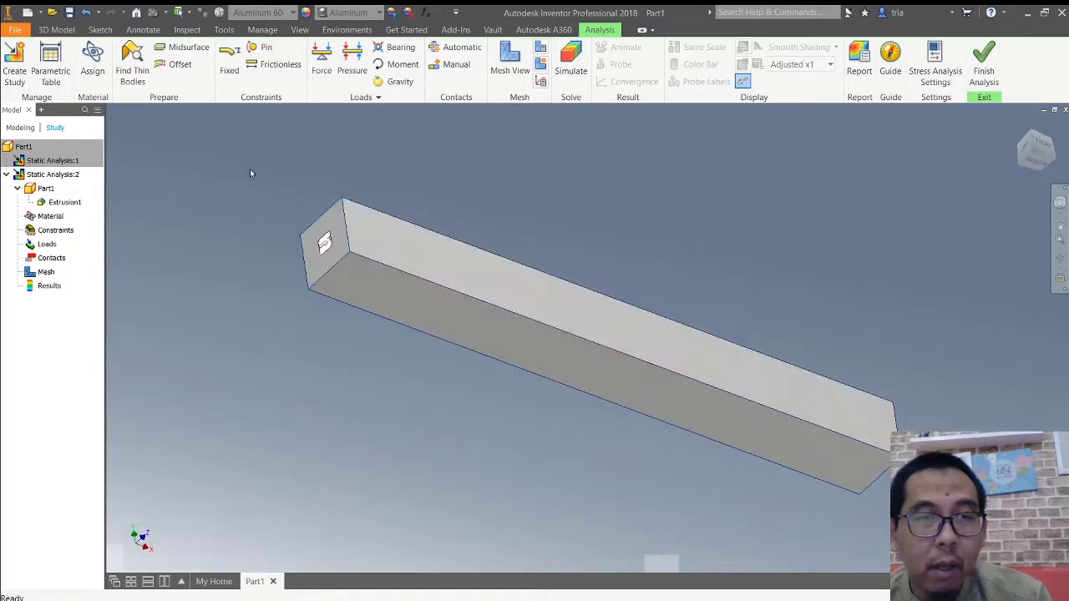
# Step: Apply a force to the beam's free end face, directed vertically downward along the Z axis
pyautogui.keyDown('shift'); pyautogui.moveTo(512, 230); pyautogui.dragTo(365, 224, button='middle'); pyautogui.keyUp('shift')
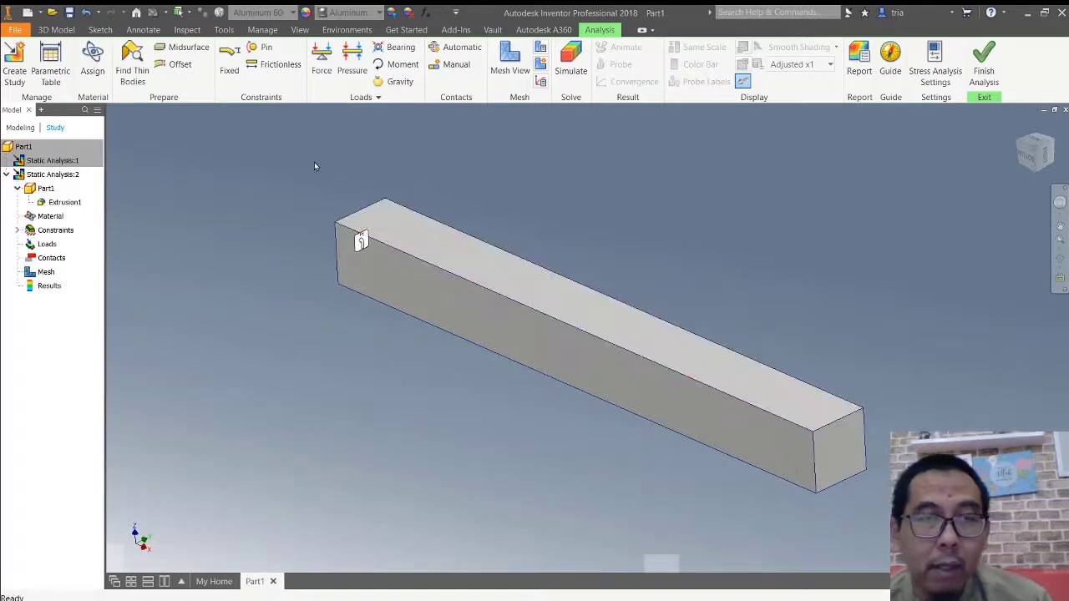
pyautogui.click(321, 63)
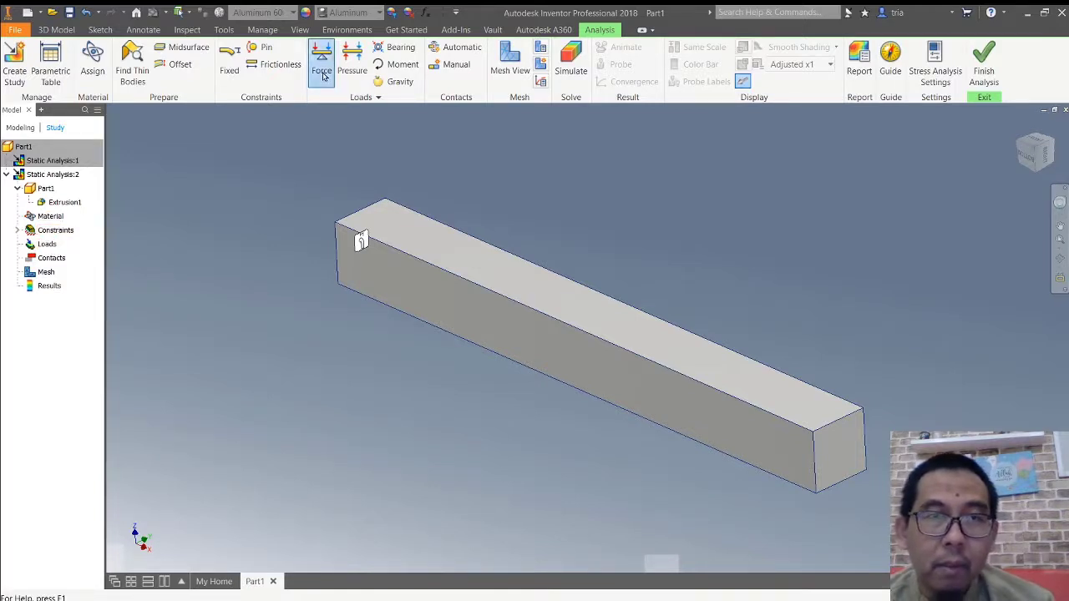
pyautogui.click(836, 454)
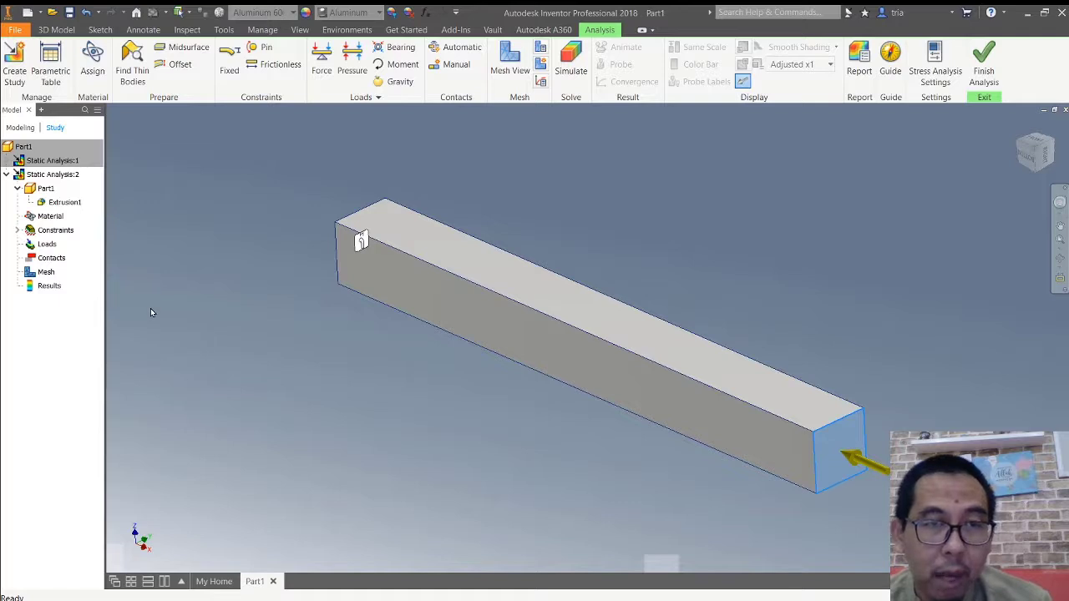
pyautogui.write('1')
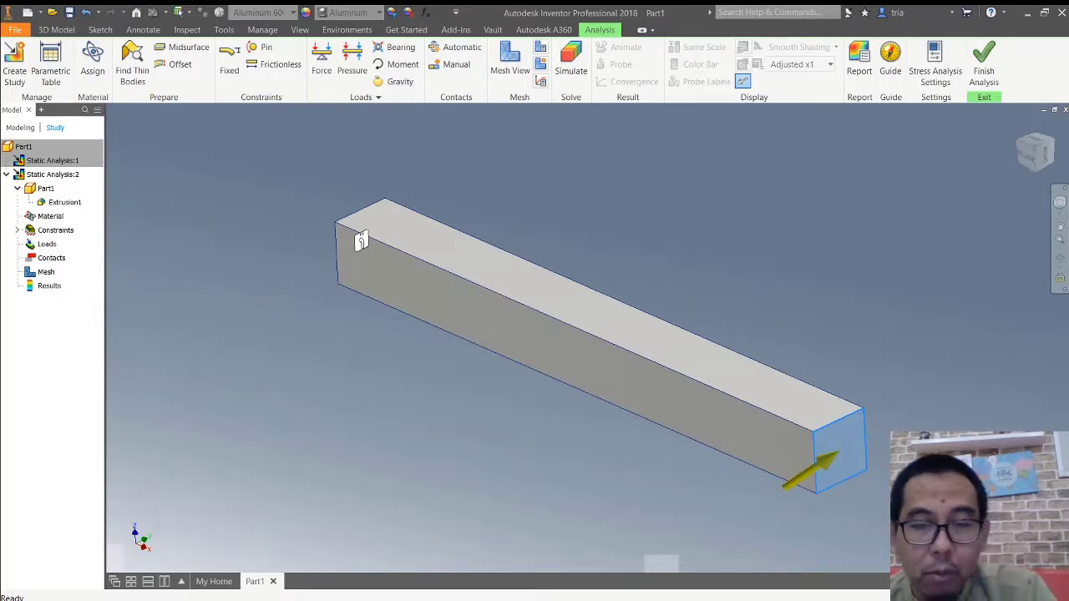
pyautogui.write('1')
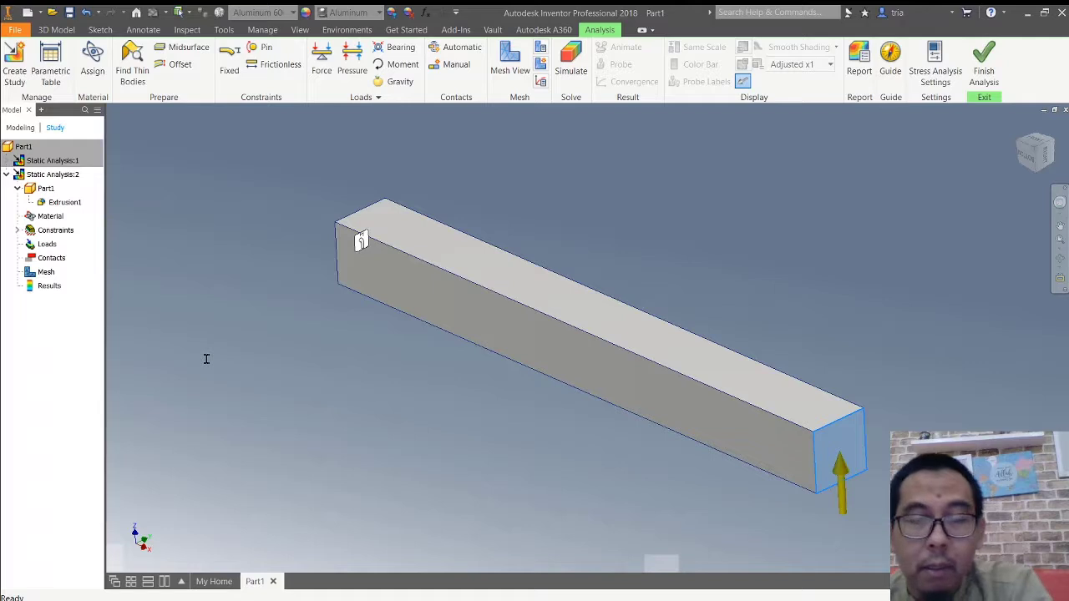
pyautogui.click(203, 282)
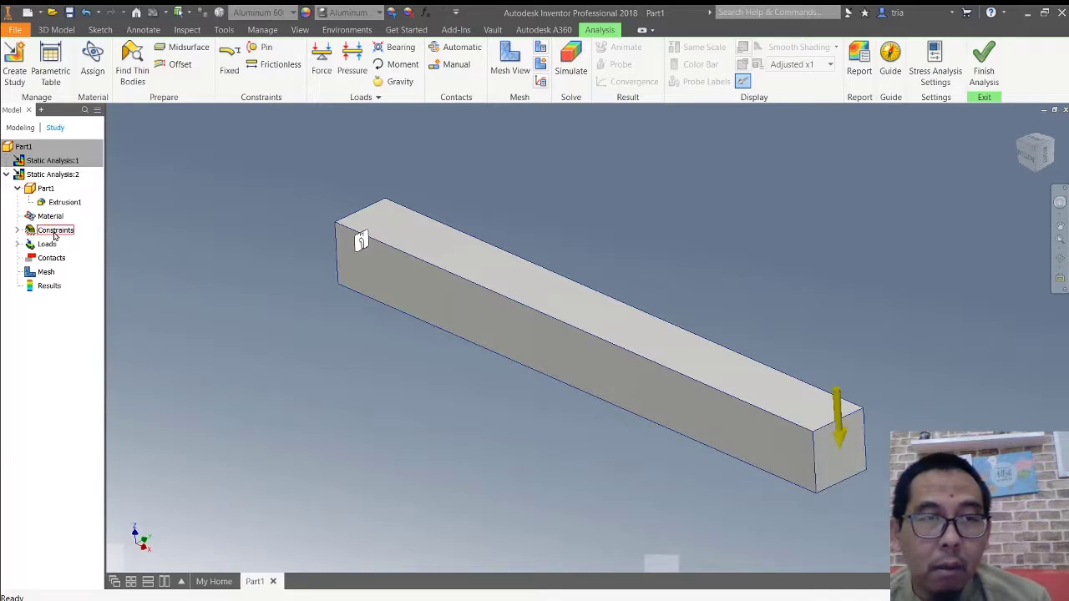
# Step: Expand the study's constraints and loads to review them, and display the beam's mesh
pyautogui.click(18, 231)
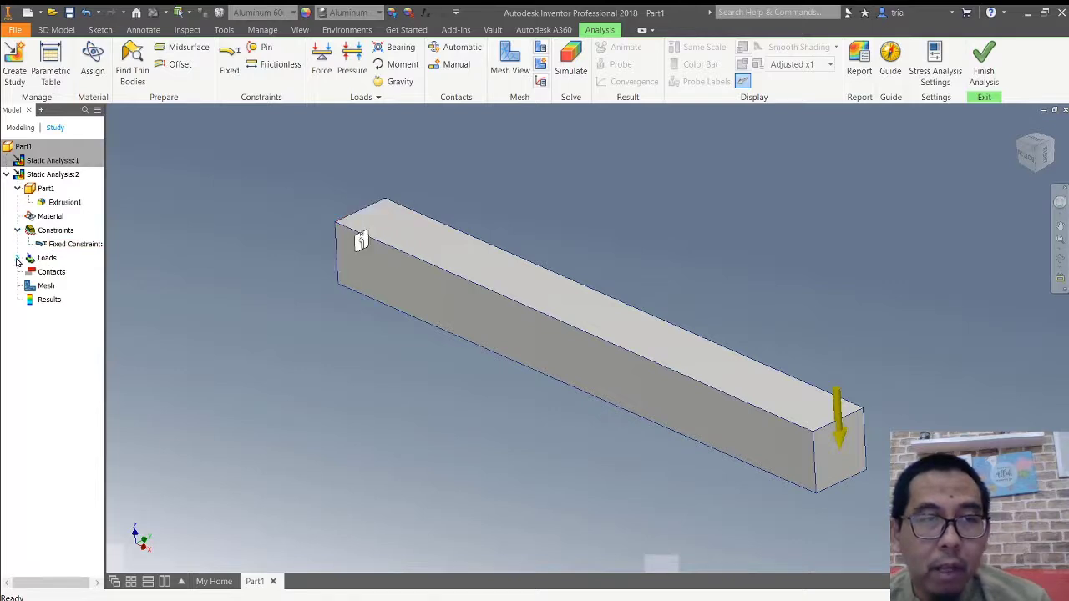
pyautogui.click(17, 258)
pyautogui.click(60, 272)
pyautogui.click(52, 285)
pyautogui.click(536, 149)
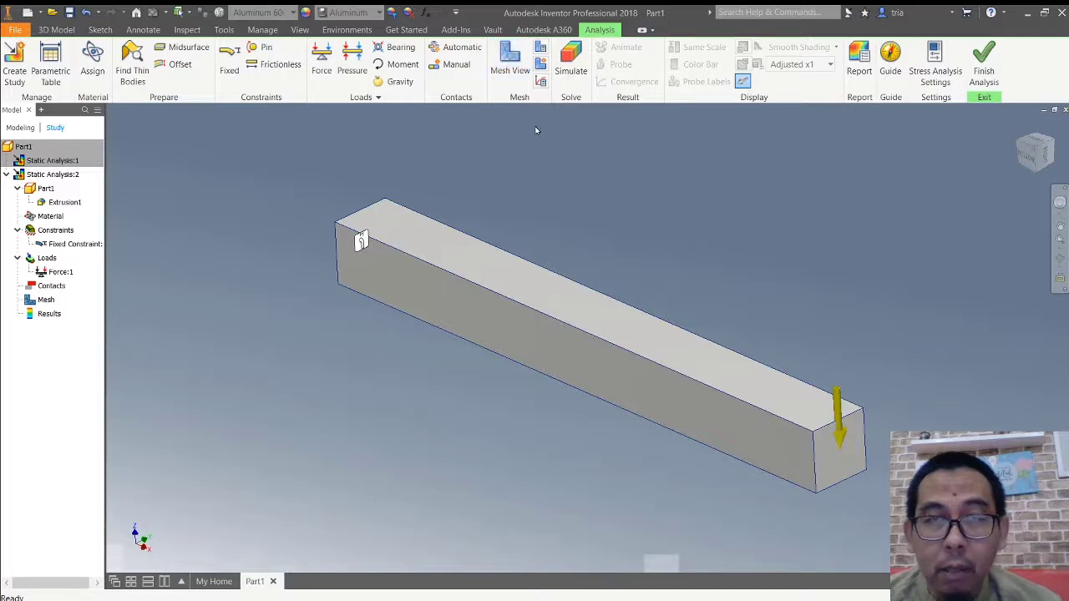
pyautogui.click(513, 62)
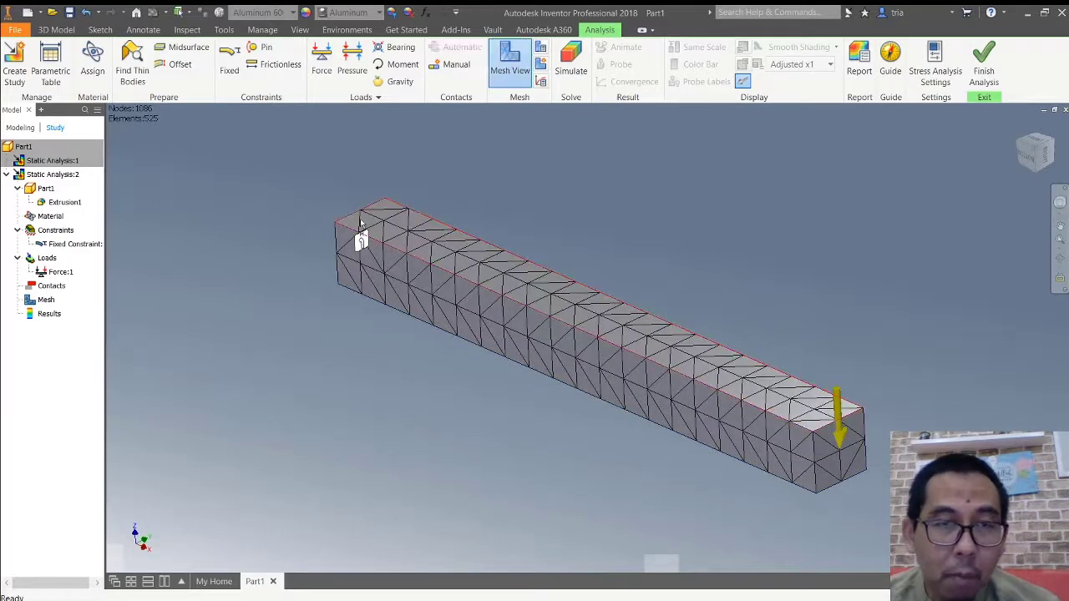
# Step: Run the static simulation and show the Von Mises stress result on the beam
pyautogui.click(489, 320)
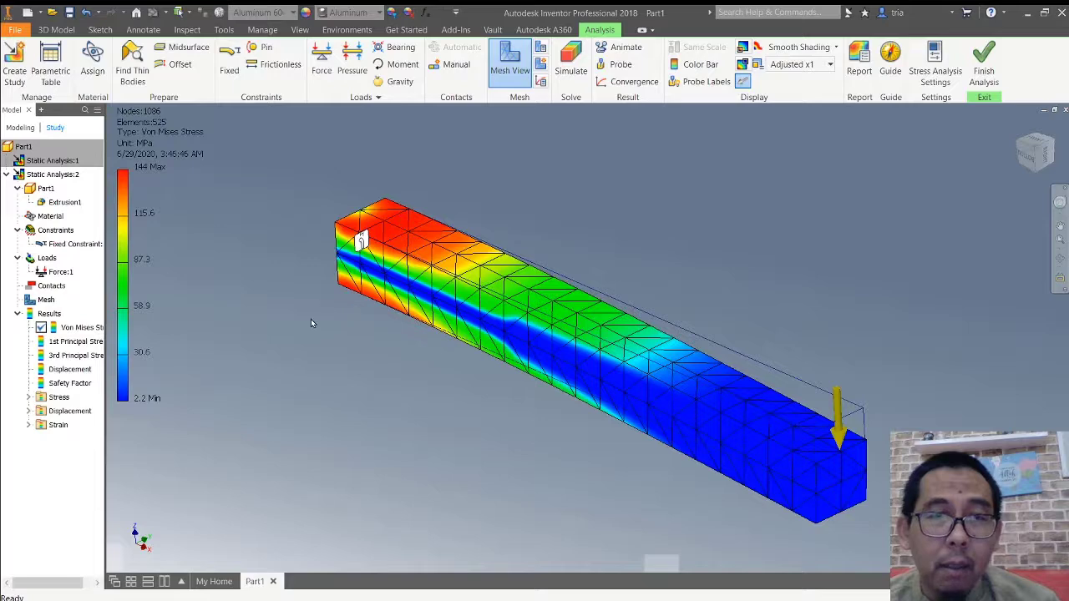
pyautogui.moveTo(652, 232); pyautogui.dragTo(591, 194, button='middle')
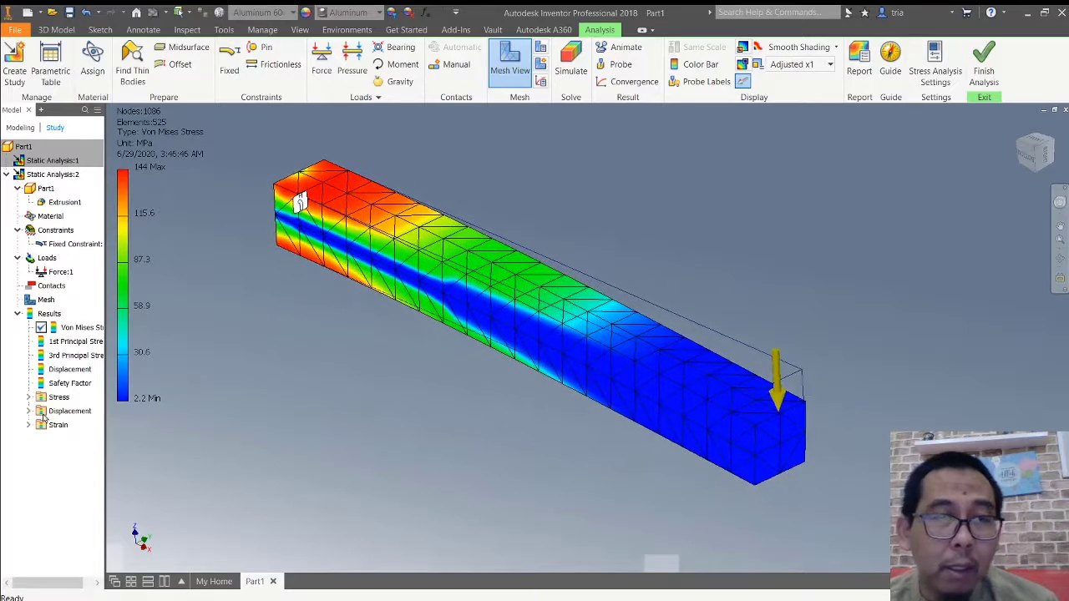
pyautogui.click(86, 328)
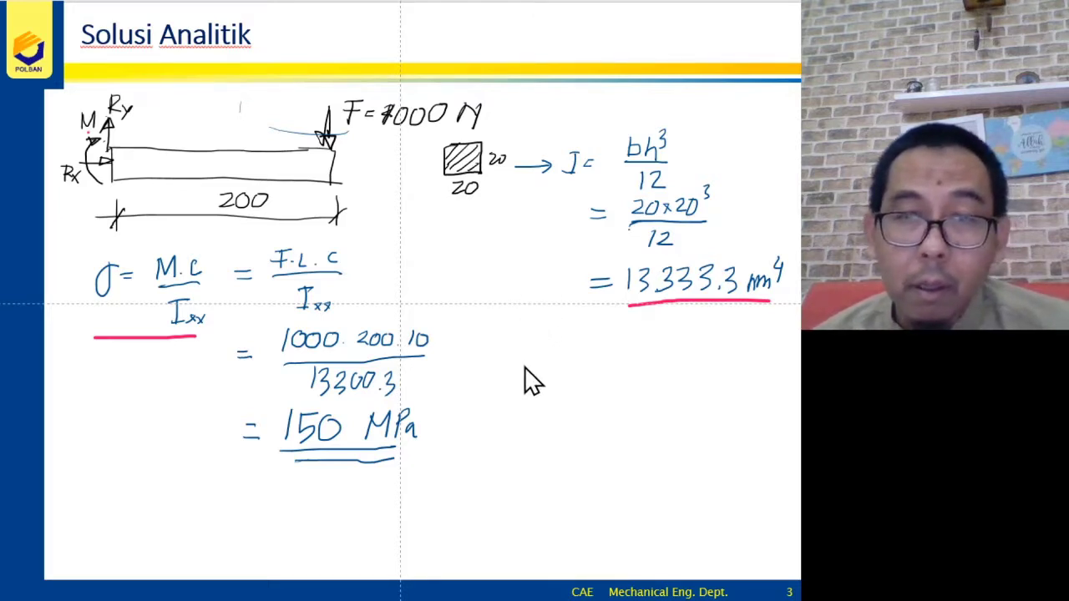
pyautogui.moveTo(532, 352)
pyautogui.mouseDown()
pyautogui.moveTo(534, 380)
pyautogui.moveTo(571, 377)
pyautogui.moveTo(533, 386)
pyautogui.moveTo(603, 363)
pyautogui.moveTo(596, 369)
pyautogui.mouseUp()
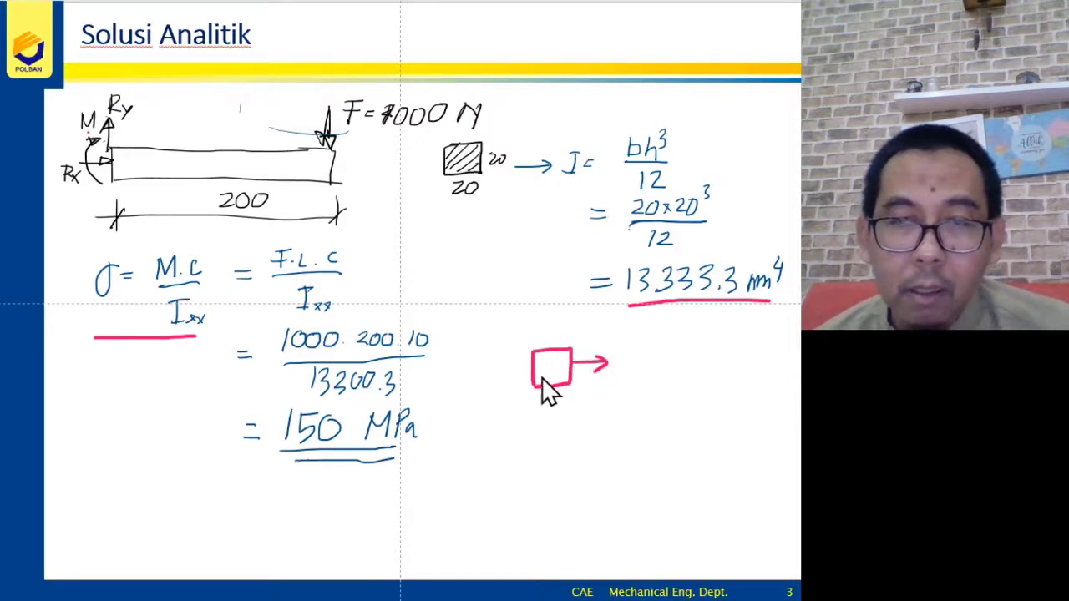
pyautogui.moveTo(531, 364)
pyautogui.mouseDown()
pyautogui.moveTo(501, 364)
pyautogui.moveTo(555, 329)
pyautogui.mouseUp()
pyautogui.moveTo(552, 388); pyautogui.dragTo(557, 405)
pyautogui.moveTo(577, 350); pyautogui.dragTo(585, 376)
pyautogui.moveTo(526, 349); pyautogui.dragTo(528, 386)
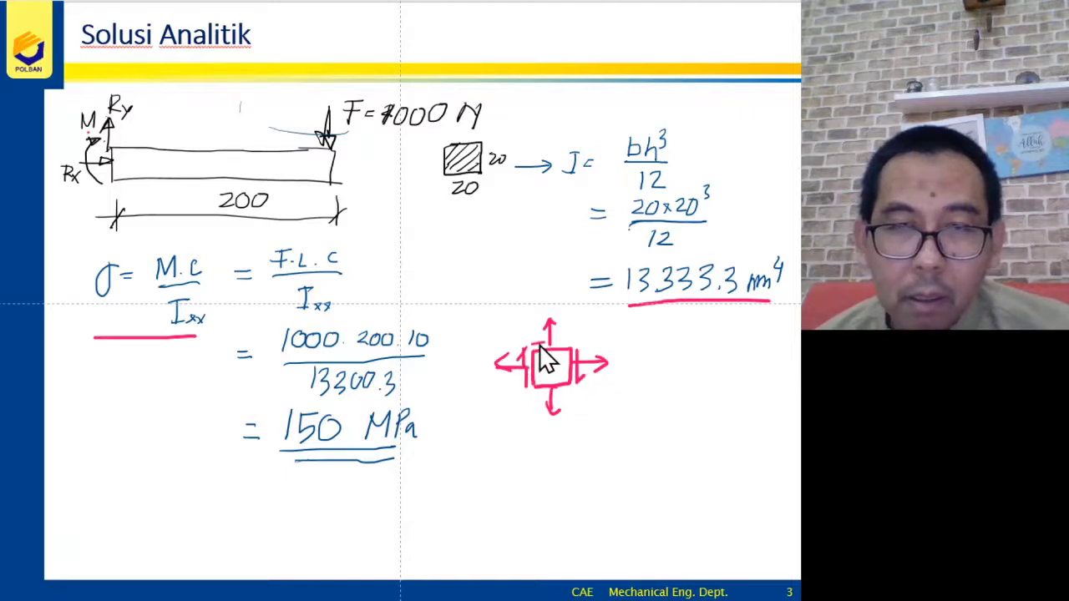
pyautogui.moveTo(539, 343); pyautogui.dragTo(569, 343)
pyautogui.moveTo(531, 398); pyautogui.dragTo(568, 396)
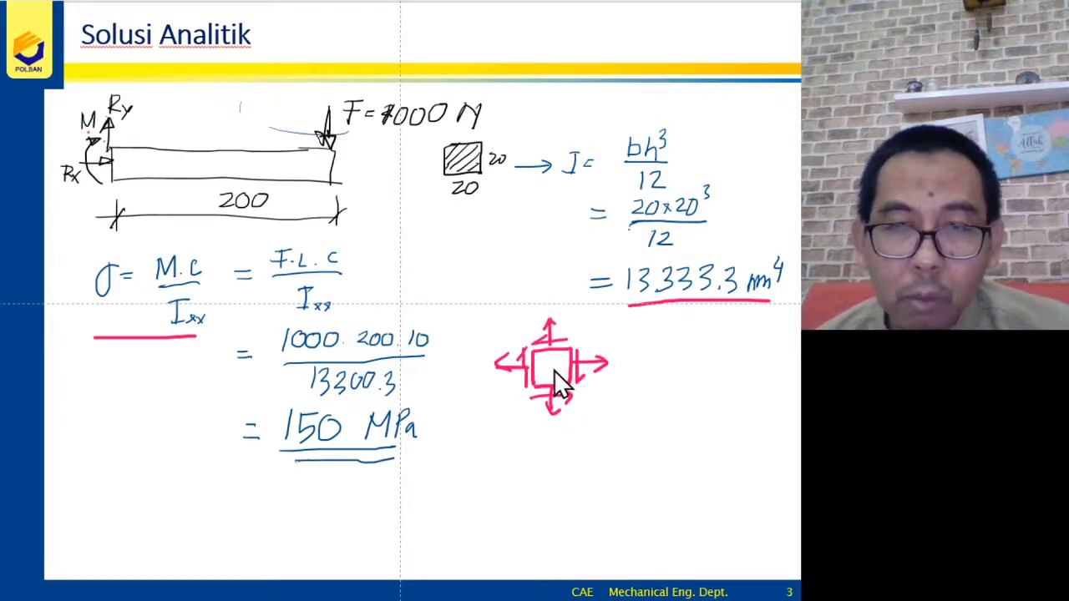
# Step: Label the sketched stress element with its x and y axes, normal stresses σx and σy, and shear stresses τxy and τyx
pyautogui.moveTo(545, 297)
pyautogui.mouseDown()
pyautogui.moveTo(545, 274)
pyautogui.moveTo(557, 279)
pyautogui.moveTo(543, 266)
pyautogui.mouseUp()
pyautogui.moveTo(543, 255); pyautogui.dragTo(531, 277)
pyautogui.moveTo(626, 361); pyautogui.dragTo(633, 365)
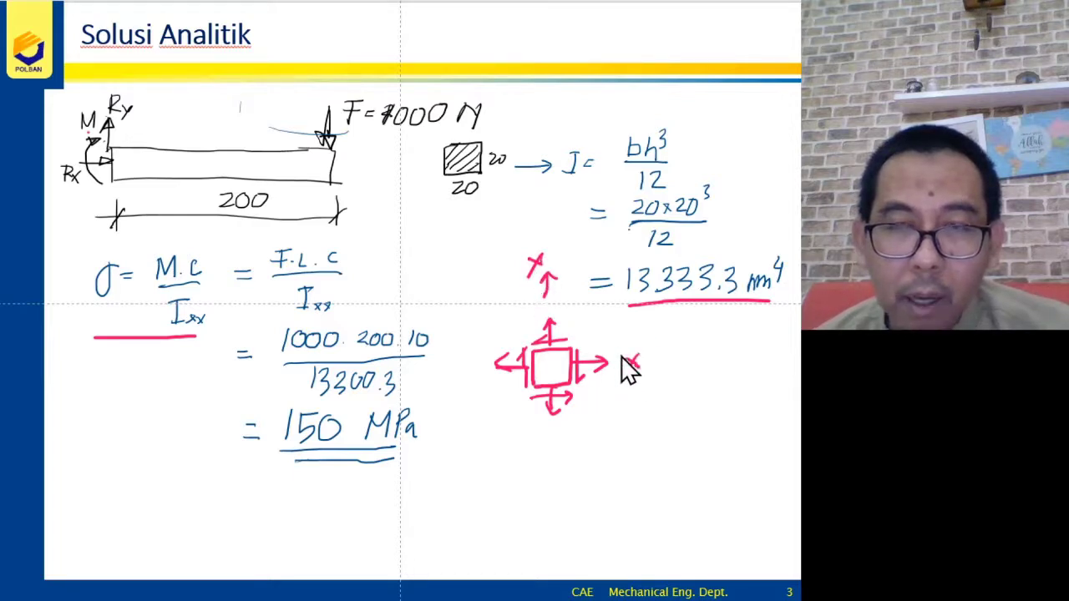
pyautogui.moveTo(615, 339); pyautogui.dragTo(625, 348)
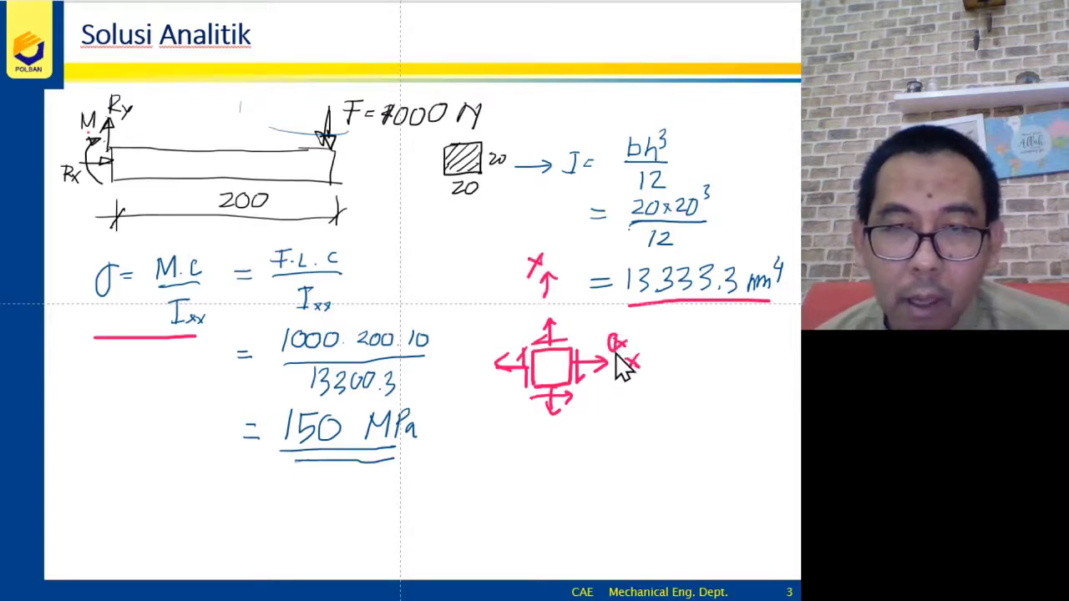
pyautogui.moveTo(570, 317); pyautogui.dragTo(578, 314)
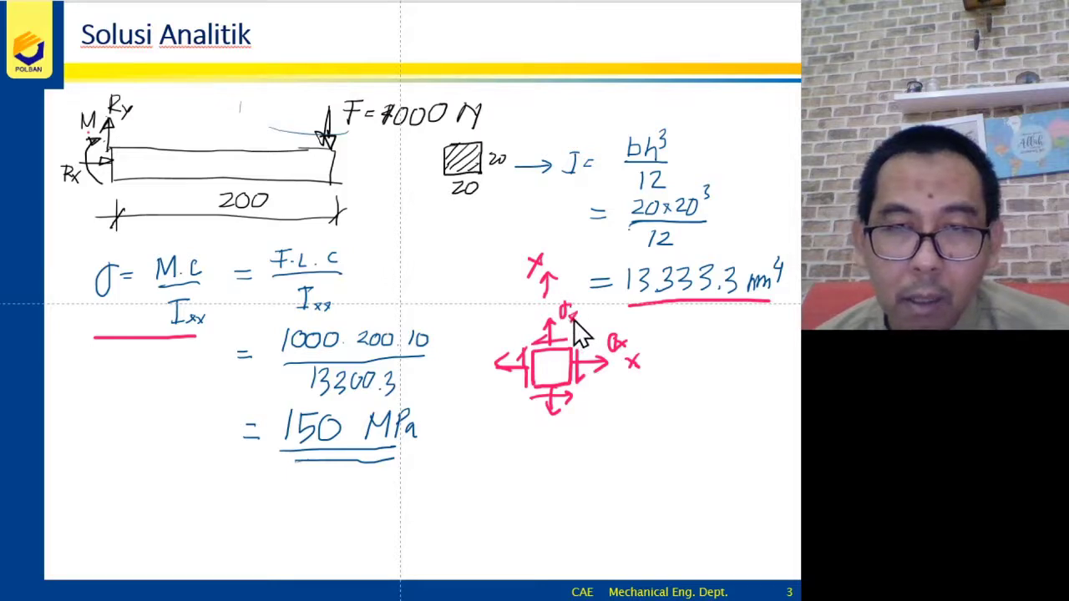
pyautogui.moveTo(593, 390); pyautogui.dragTo(617, 400)
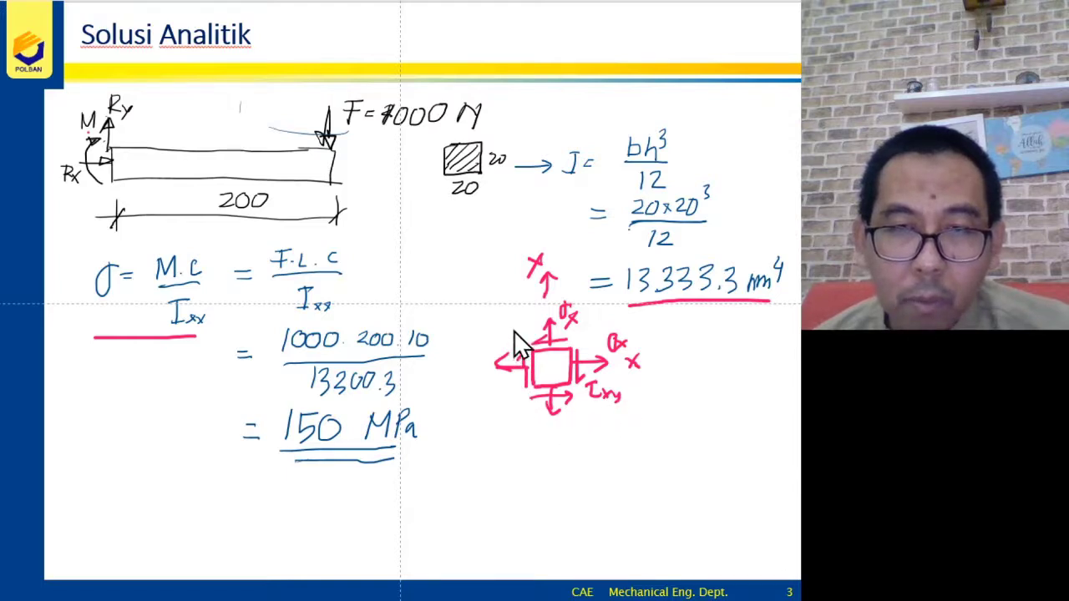
pyautogui.moveTo(520, 322); pyautogui.dragTo(531, 328)
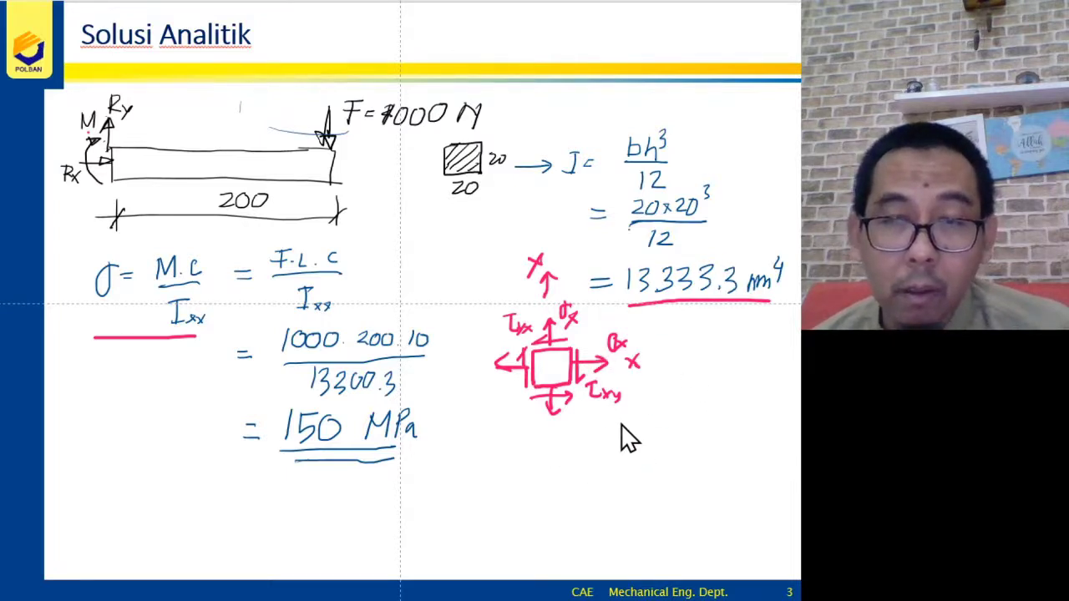
# Step: Draw horizontal and vertical axes below the stress element, label them σ and τ, and mark a stress point in the upper-right quadrant
pyautogui.moveTo(626, 416); pyautogui.dragTo(626, 539)
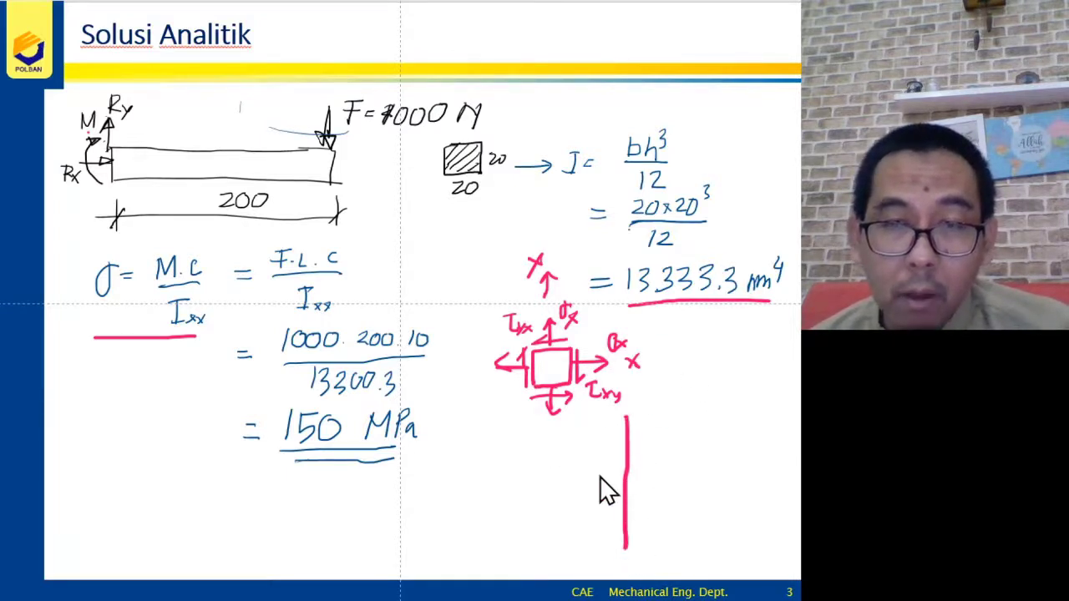
pyautogui.moveTo(504, 481)
pyautogui.mouseDown()
pyautogui.moveTo(754, 482)
pyautogui.moveTo(766, 520)
pyautogui.mouseUp()
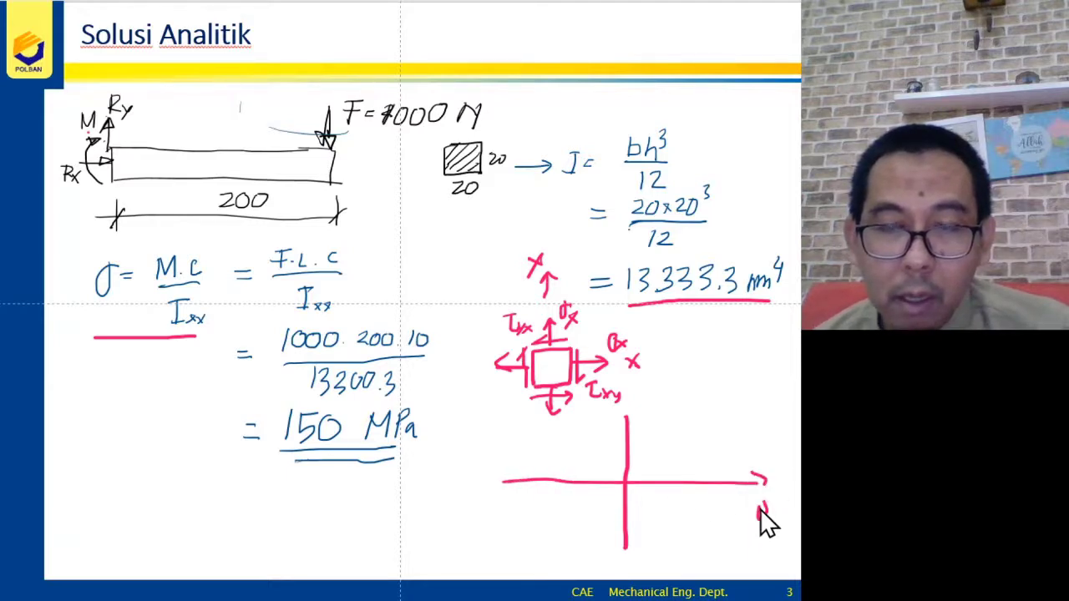
pyautogui.moveTo(784, 474); pyautogui.dragTo(783, 491)
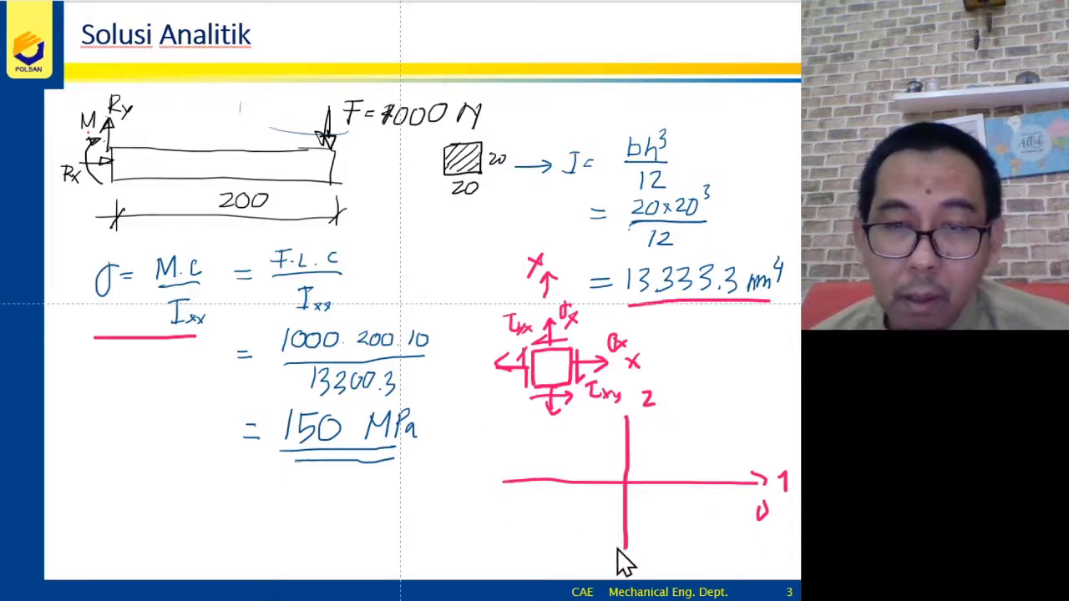
pyautogui.moveTo(756, 507)
pyautogui.mouseDown()
pyautogui.moveTo(766, 517)
pyautogui.moveTo(755, 515)
pyautogui.mouseUp()
pyautogui.moveTo(655, 401)
pyautogui.mouseDown()
pyautogui.moveTo(644, 398)
pyautogui.moveTo(648, 409)
pyautogui.mouseUp()
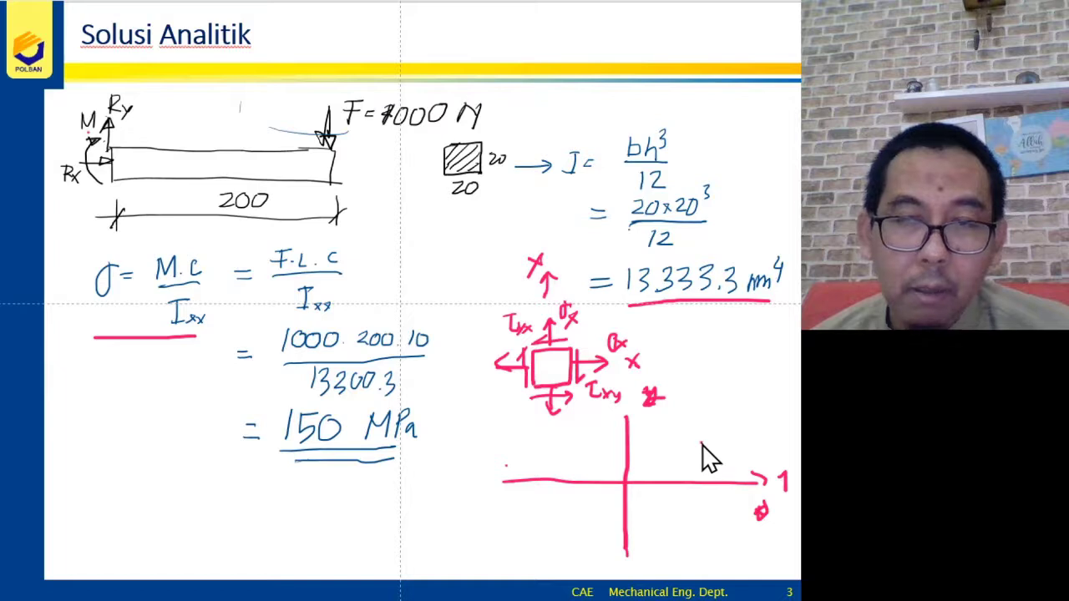
pyautogui.moveTo(703, 437); pyautogui.dragTo(704, 441)
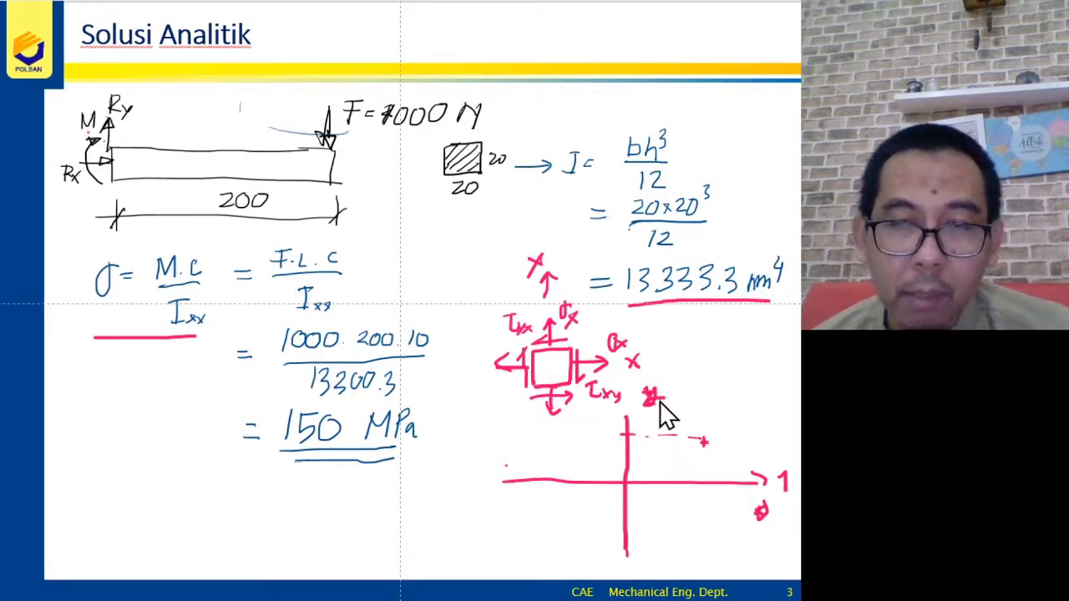
pyautogui.moveTo(770, 500)
pyautogui.mouseDown()
pyautogui.moveTo(763, 520)
pyautogui.moveTo(783, 500)
pyautogui.mouseUp()
pyautogui.moveTo(652, 380)
pyautogui.mouseDown()
pyautogui.moveTo(666, 403)
pyautogui.moveTo(664, 377)
pyautogui.mouseUp()
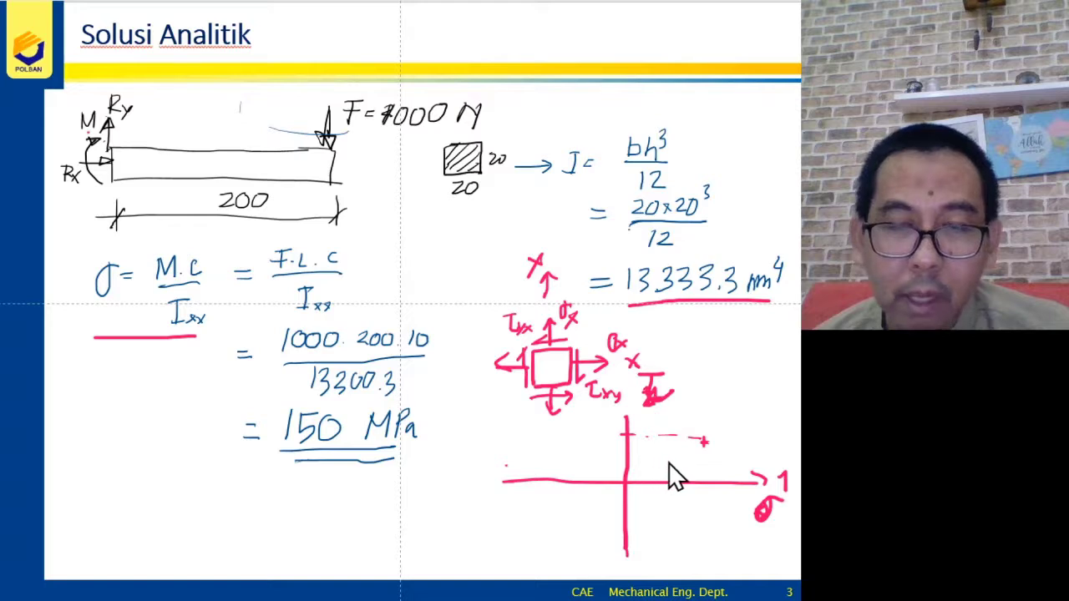
# Step: Project the stress point onto the σ axis with a dashed line and mark the opposite stress point in the lower-left quadrant
pyautogui.moveTo(706, 448); pyautogui.dragTo(707, 479)
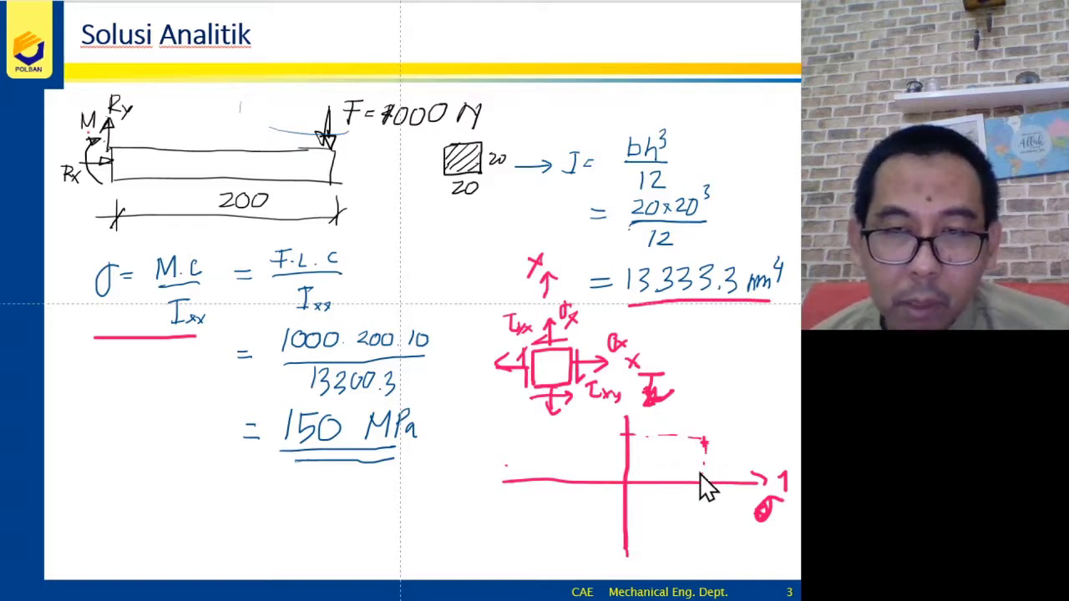
pyautogui.moveTo(702, 440); pyautogui.dragTo(708, 442)
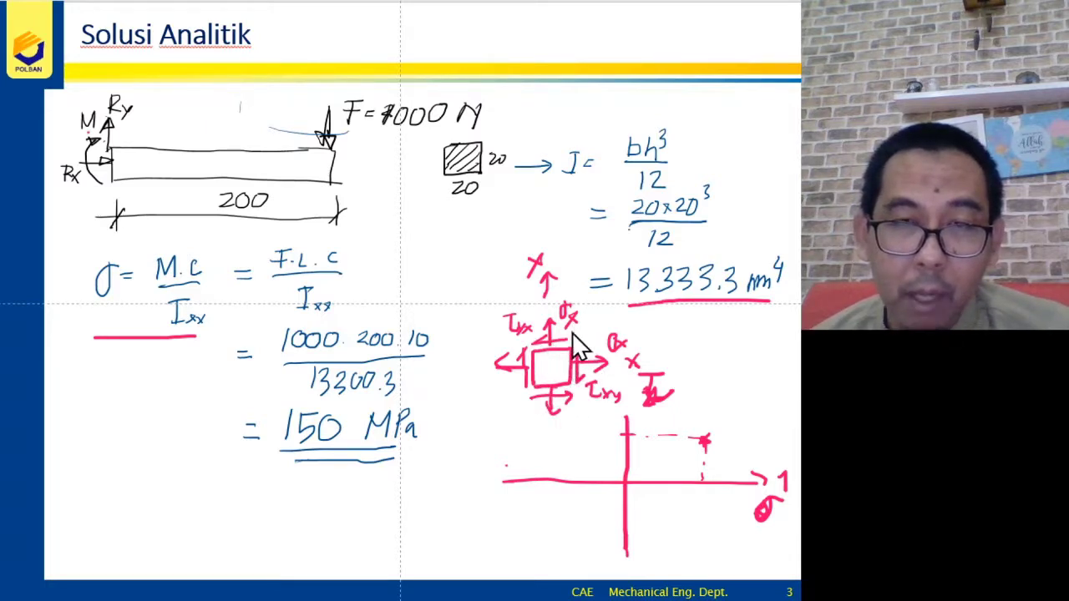
pyautogui.moveTo(701, 478); pyautogui.dragTo(700, 454)
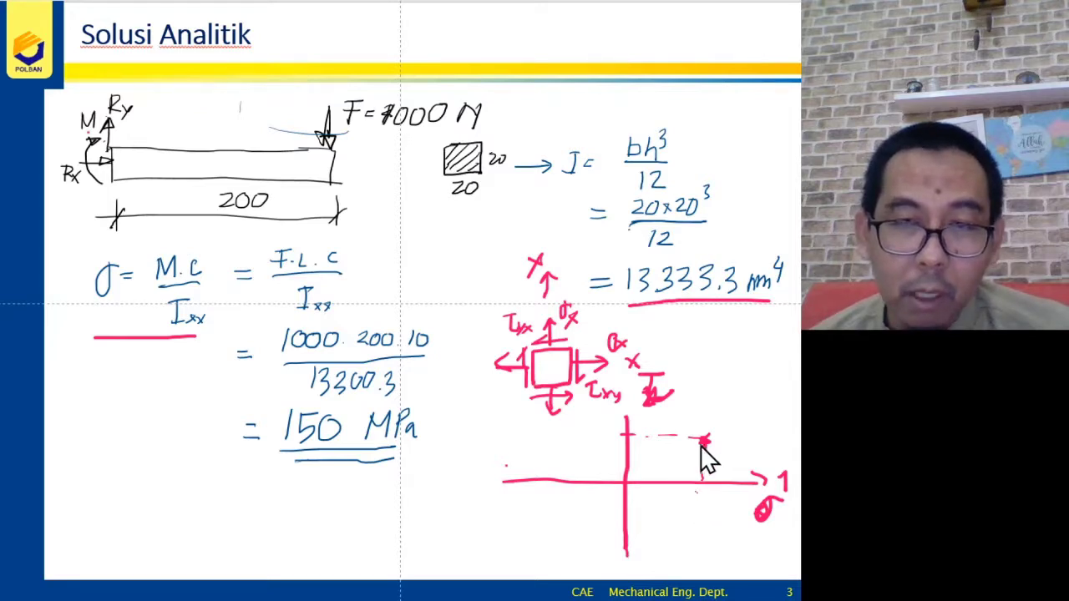
pyautogui.moveTo(623, 483); pyautogui.dragTo(569, 512)
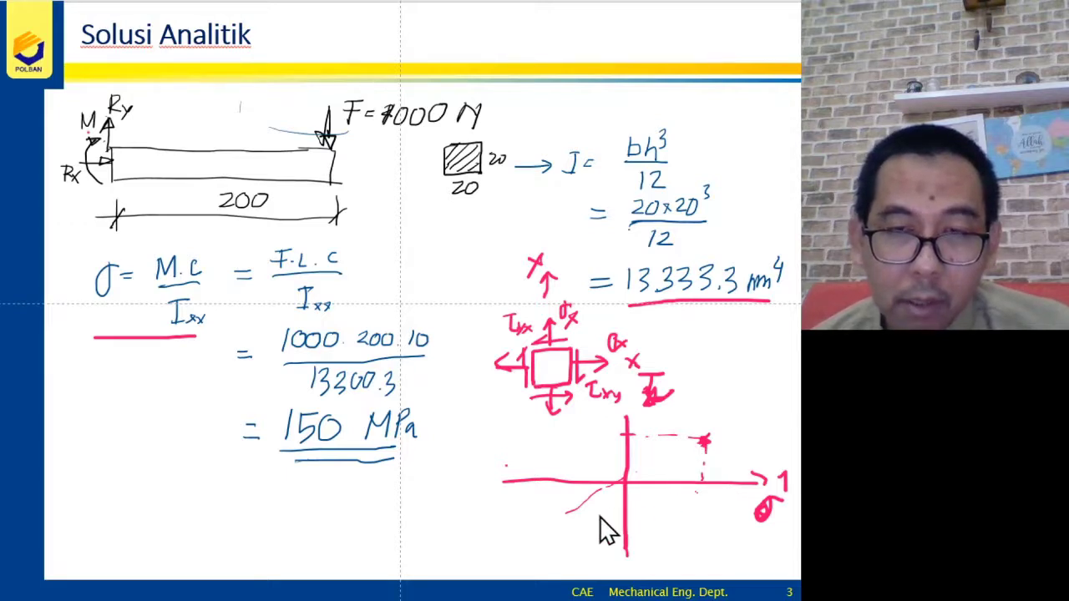
pyautogui.moveTo(589, 520); pyautogui.dragTo(597, 523)
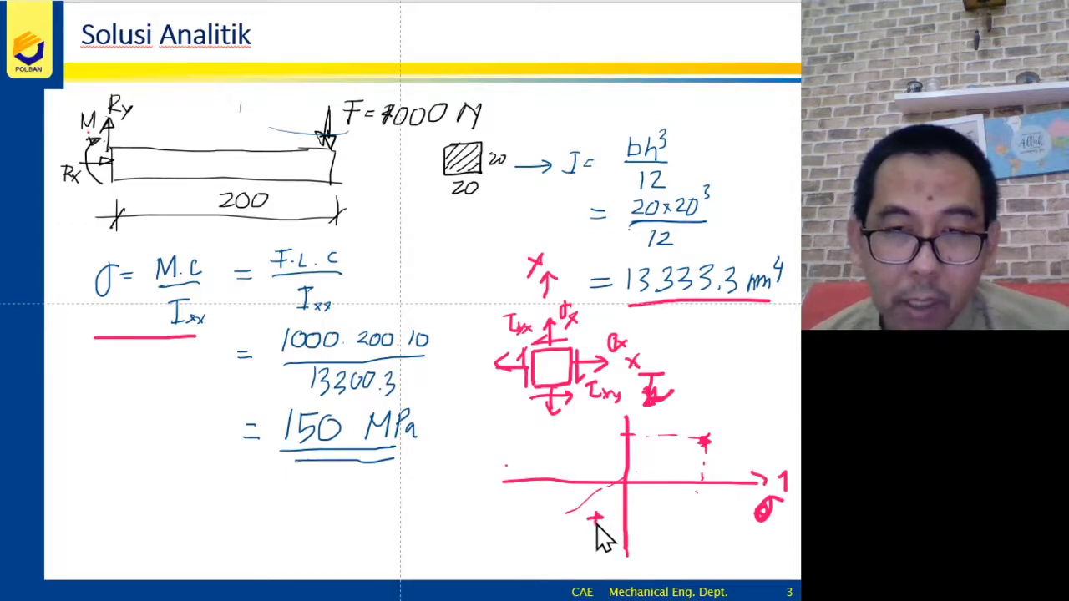
pyautogui.moveTo(597, 484); pyautogui.dragTo(596, 519)
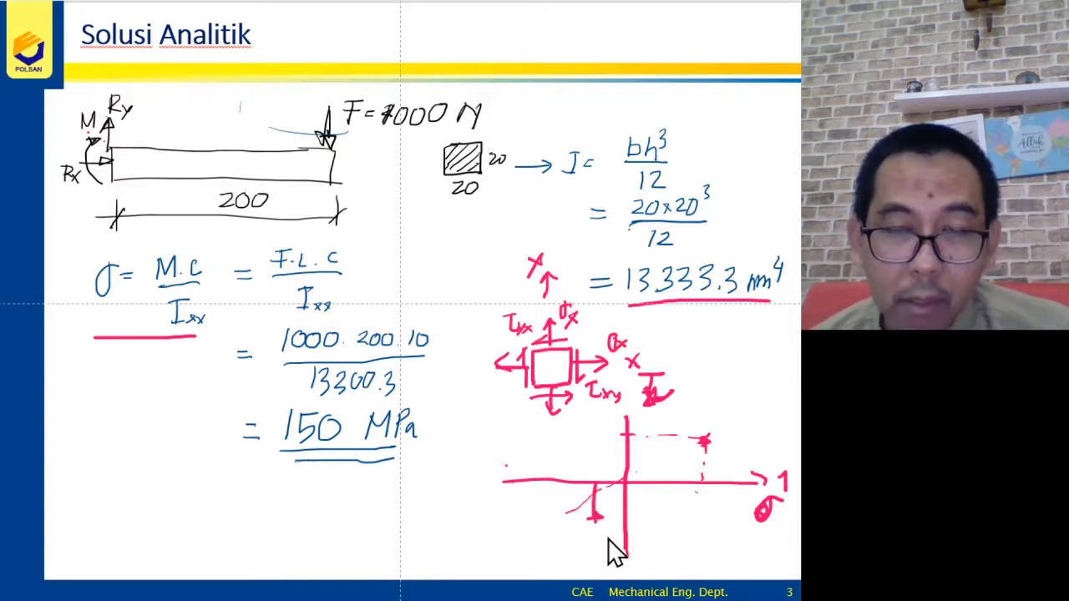
pyautogui.moveTo(482, 485); pyautogui.dragTo(490, 487)
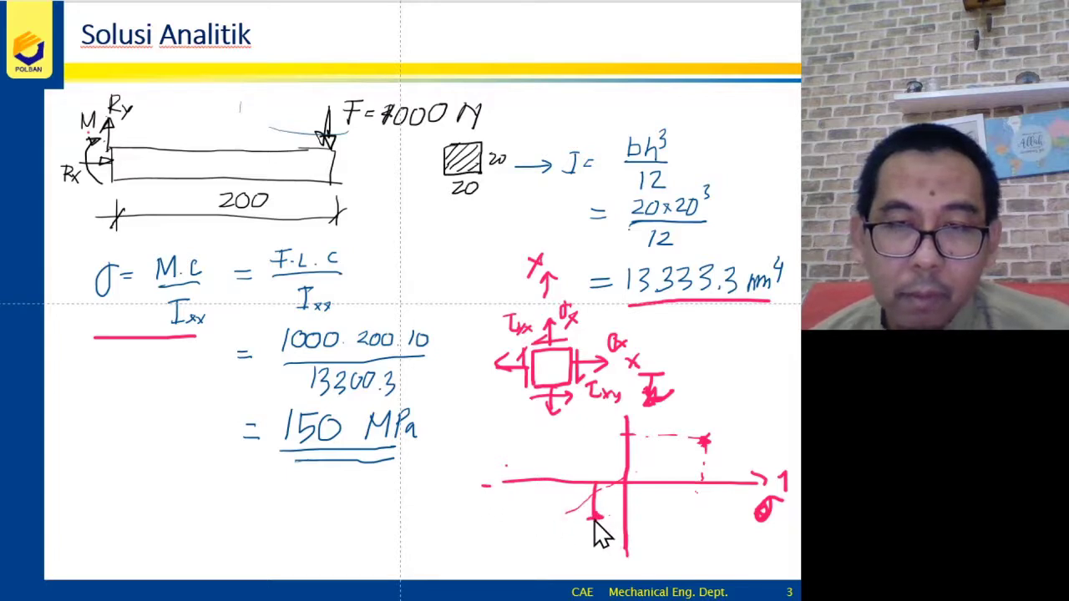
# Step: Draw Mohr's circle through the two joined stress points and label its σ-axis crossings σ1 and σ2 with the note "principal stress"
pyautogui.moveTo(668, 471); pyautogui.dragTo(706, 449)
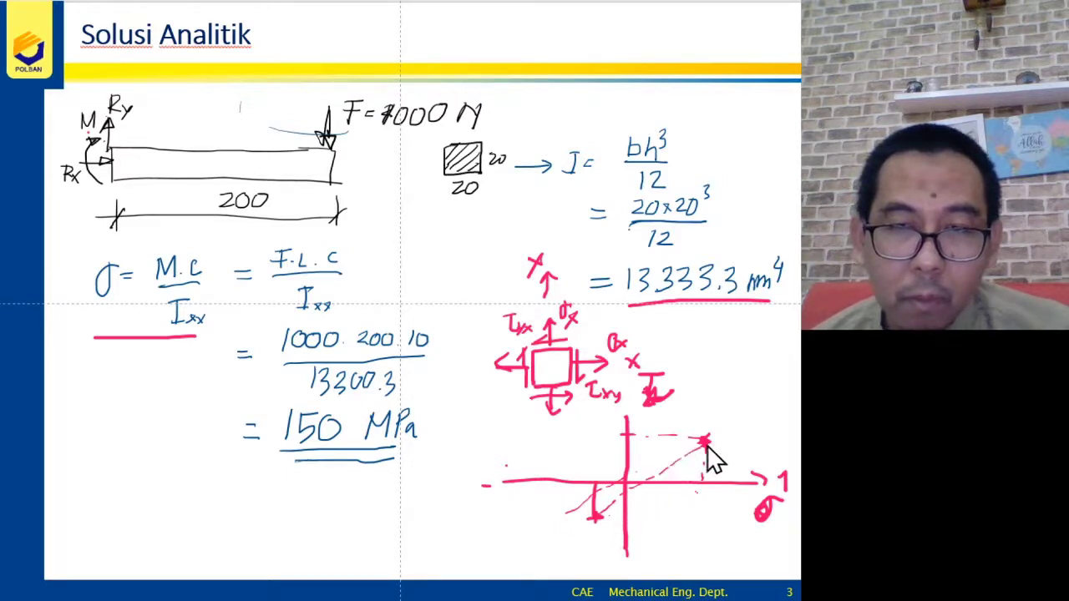
pyautogui.click(651, 478)
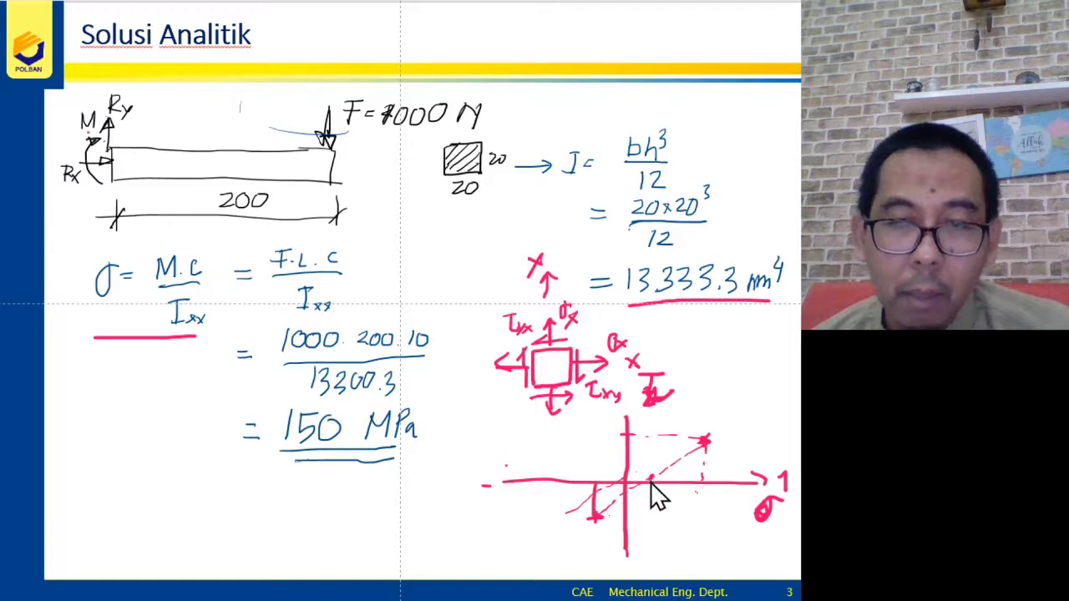
pyautogui.moveTo(709, 437)
pyautogui.mouseDown()
pyautogui.moveTo(653, 418)
pyautogui.moveTo(610, 434)
pyautogui.moveTo(589, 473)
pyautogui.moveTo(603, 520)
pyautogui.moveTo(664, 531)
pyautogui.moveTo(698, 509)
pyautogui.moveTo(711, 477)
pyautogui.moveTo(706, 439)
pyautogui.mouseUp()
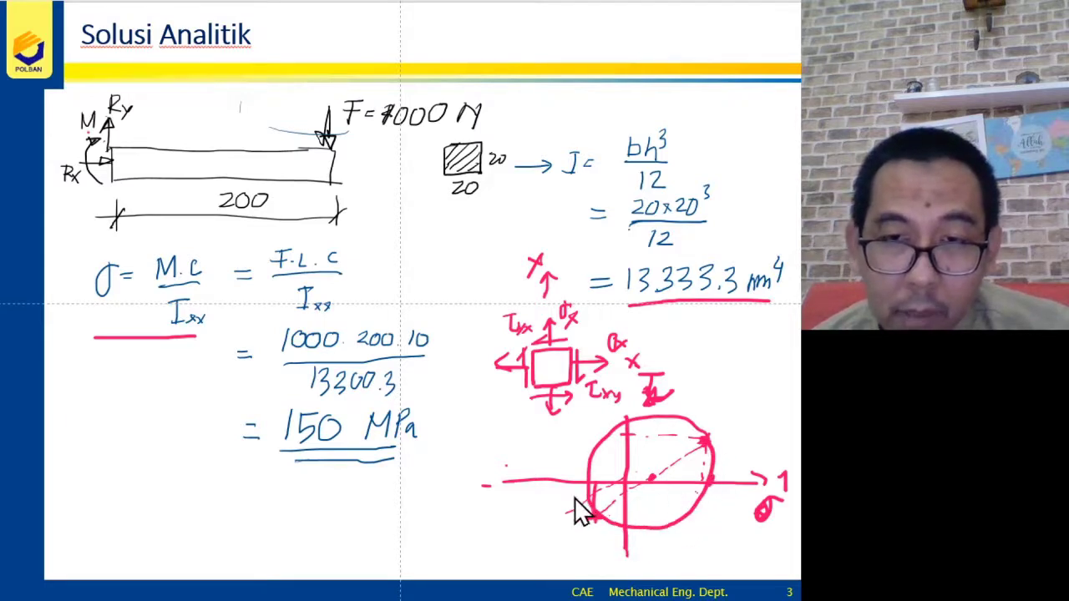
pyautogui.moveTo(717, 506); pyautogui.dragTo(724, 499)
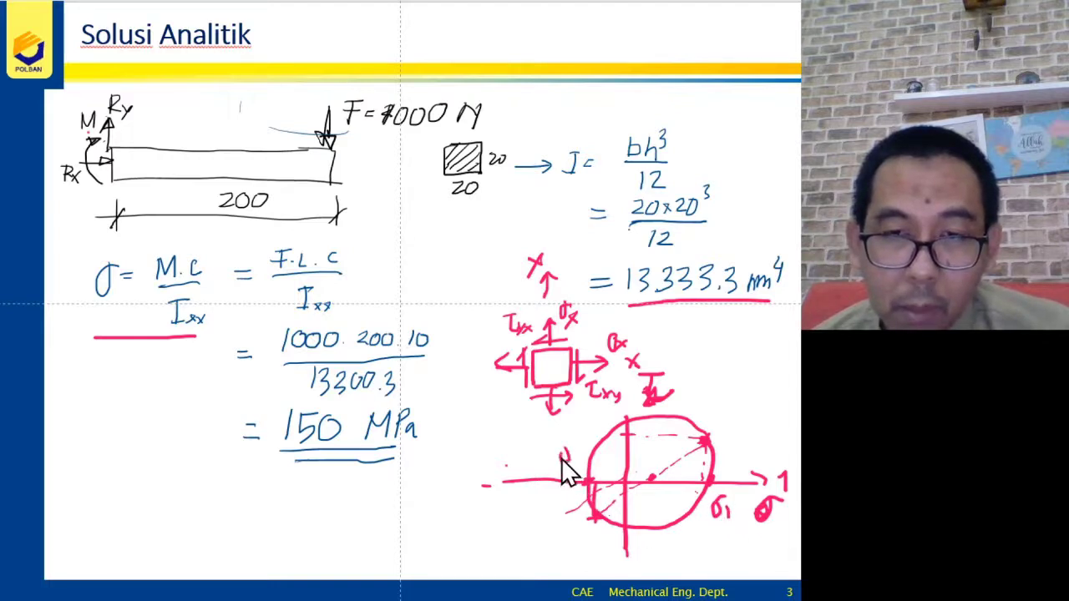
pyautogui.moveTo(695, 548)
pyautogui.mouseDown()
pyautogui.moveTo(717, 536)
pyautogui.moveTo(709, 554)
pyautogui.moveTo(769, 554)
pyautogui.moveTo(754, 534)
pyautogui.moveTo(728, 568)
pyautogui.moveTo(764, 566)
pyautogui.mouseUp()
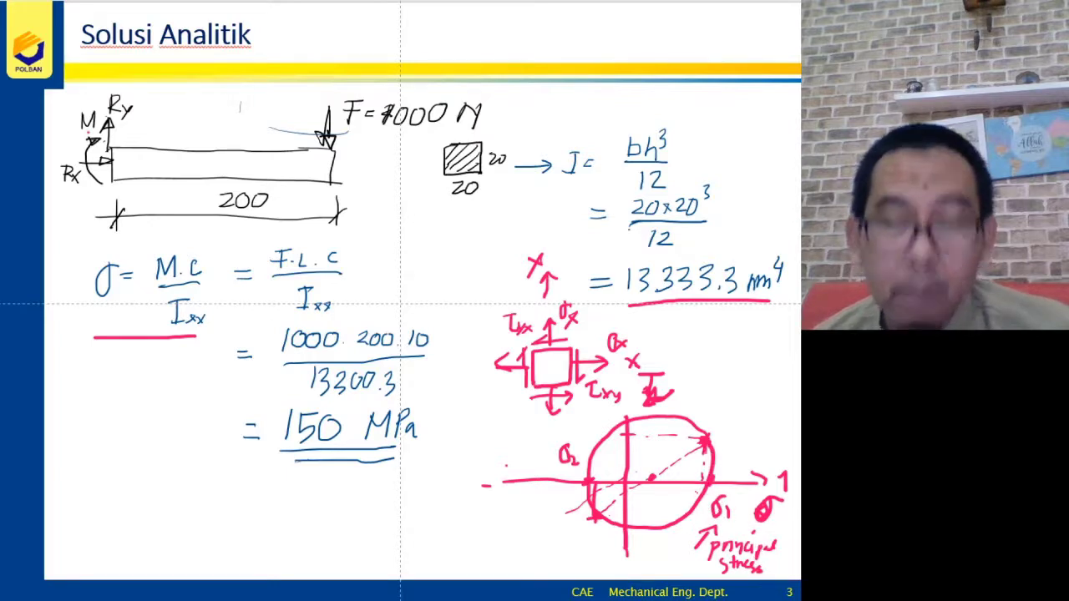
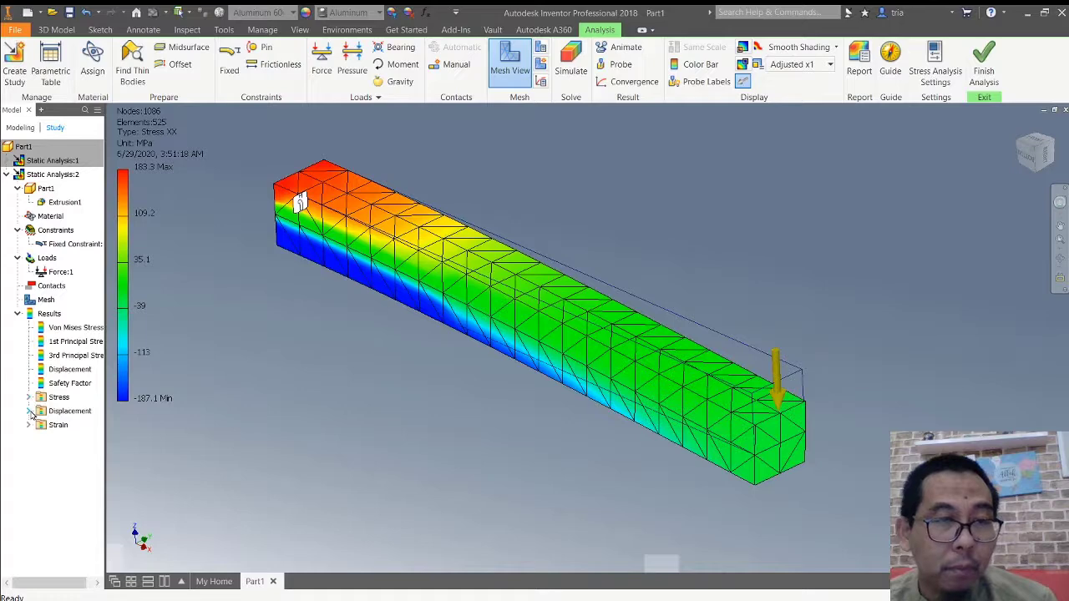
# Step: Switch to Autodesk Inventor, display the Von Mises Stress result on the beam, and finish the analysis
pyautogui.click(30, 411)
pyautogui.click(29, 412)
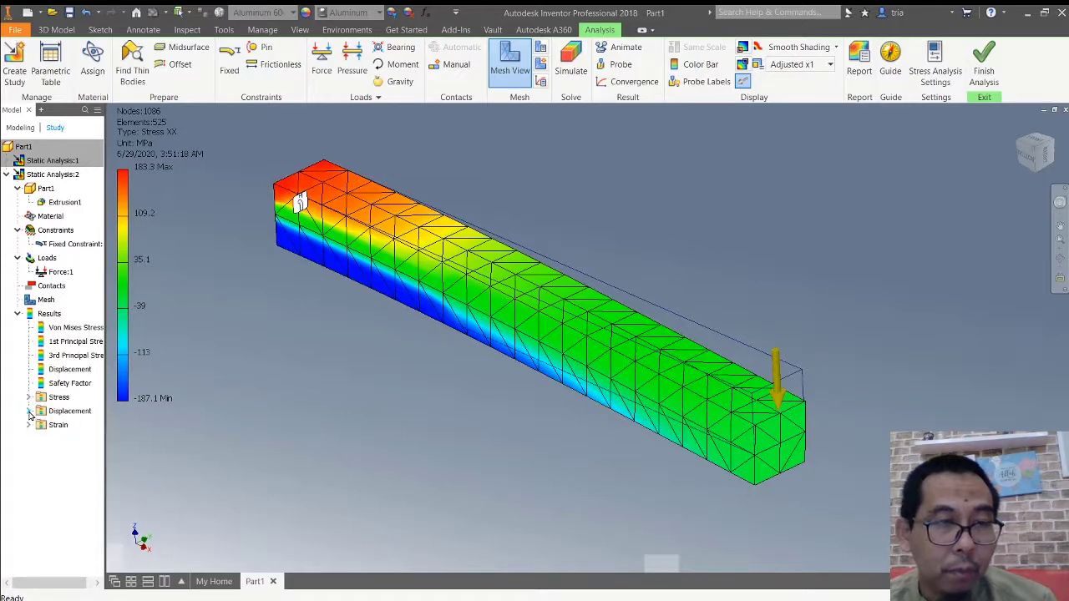
pyautogui.doubleClick(75, 328)
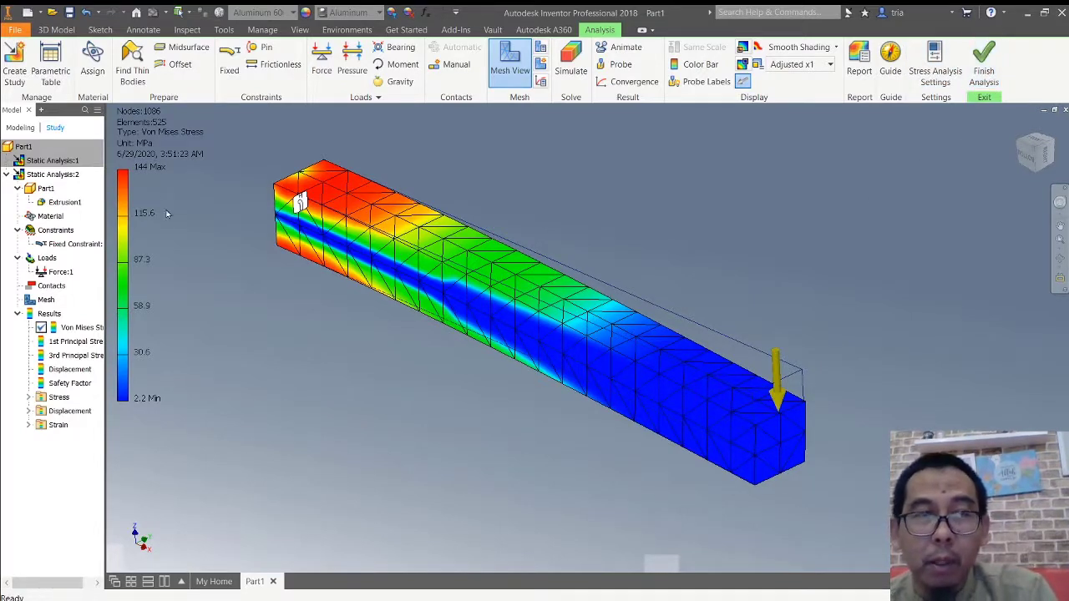
pyautogui.click(984, 61)
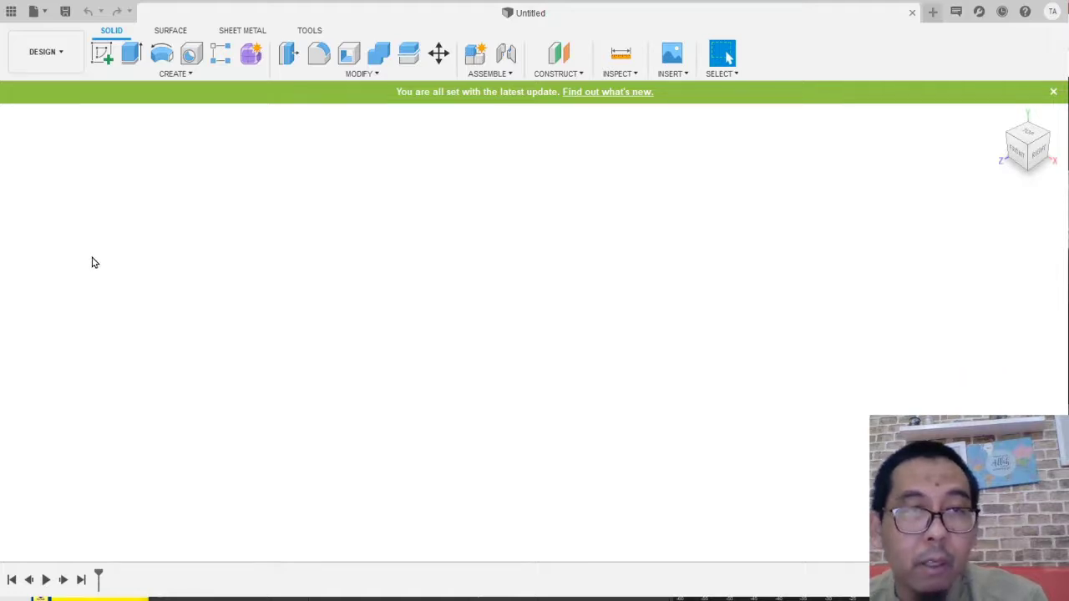
# Step: Switch to Fusion 360, start a sketch on the front plane, and draw a center rectangle about 30 mm wide at the origin
pyautogui.click(102, 54)
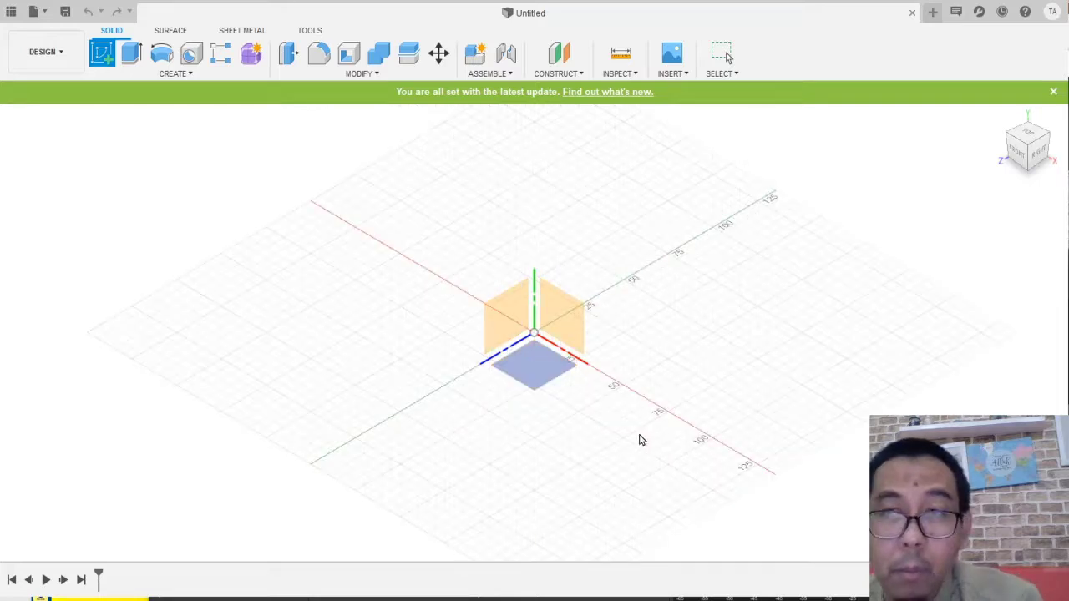
pyautogui.click(696, 399)
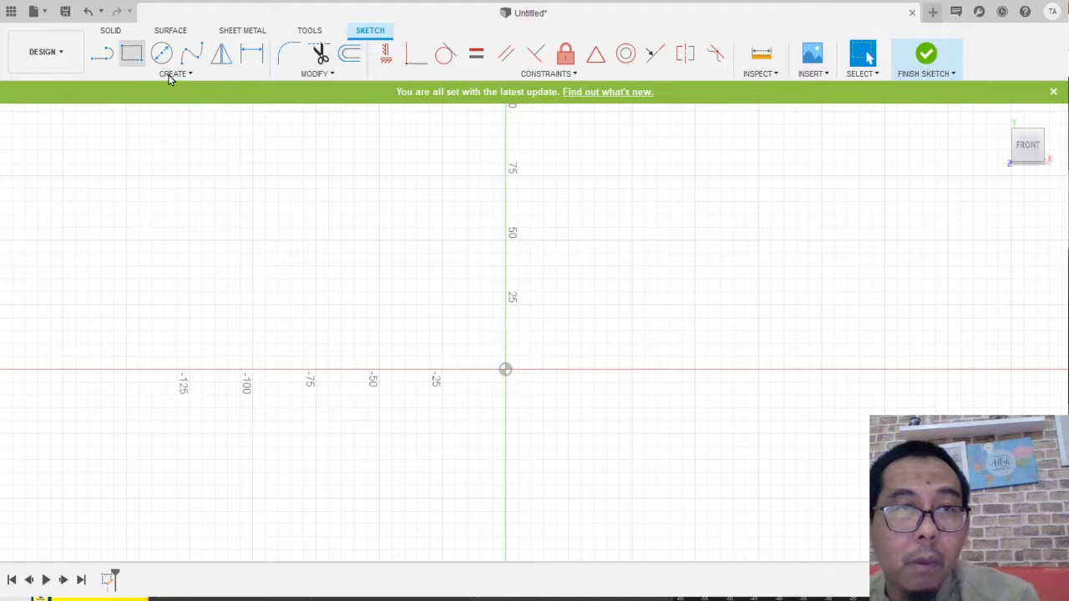
pyautogui.press('r')
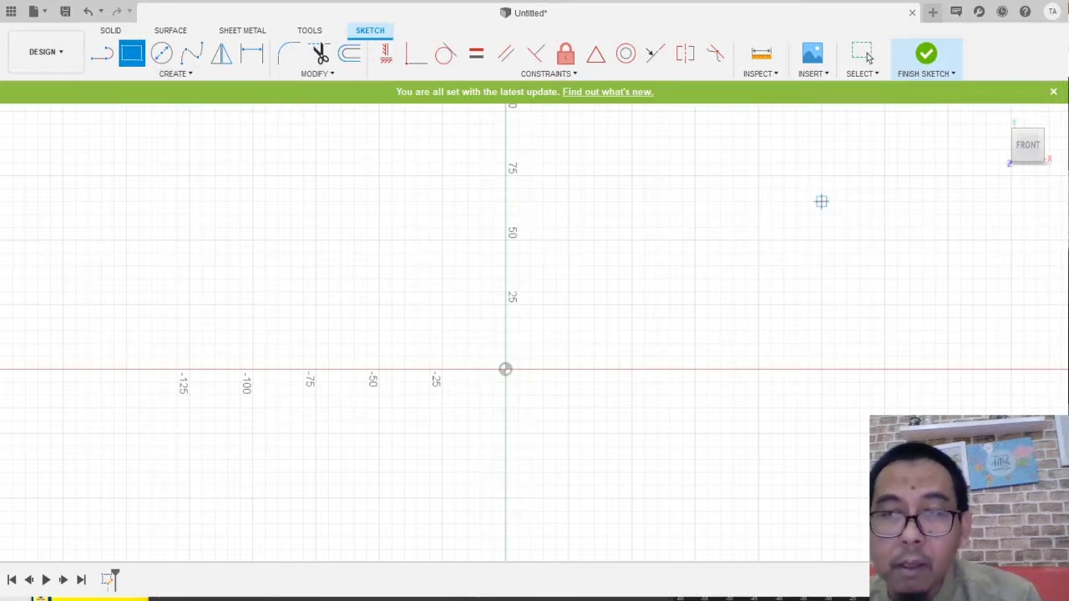
pyautogui.press('Escape')
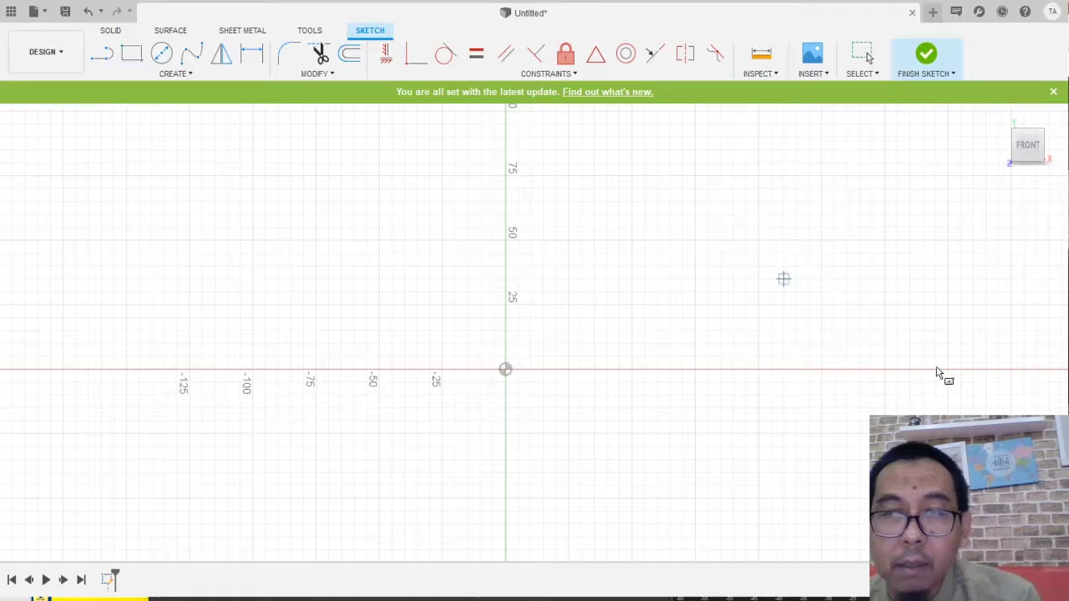
pyautogui.click(627, 465)
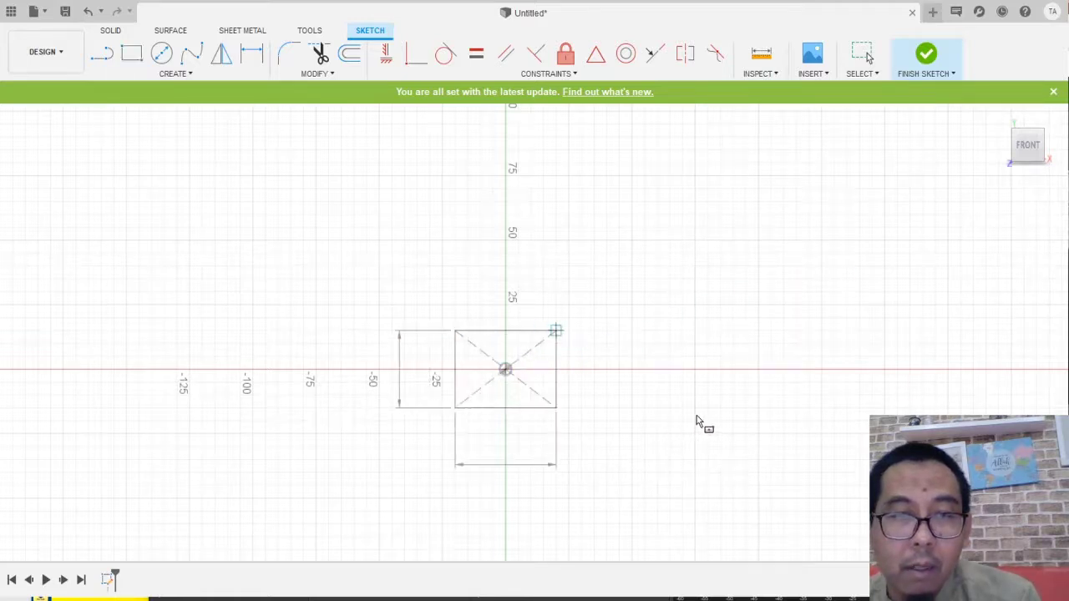
pyautogui.press('Return')
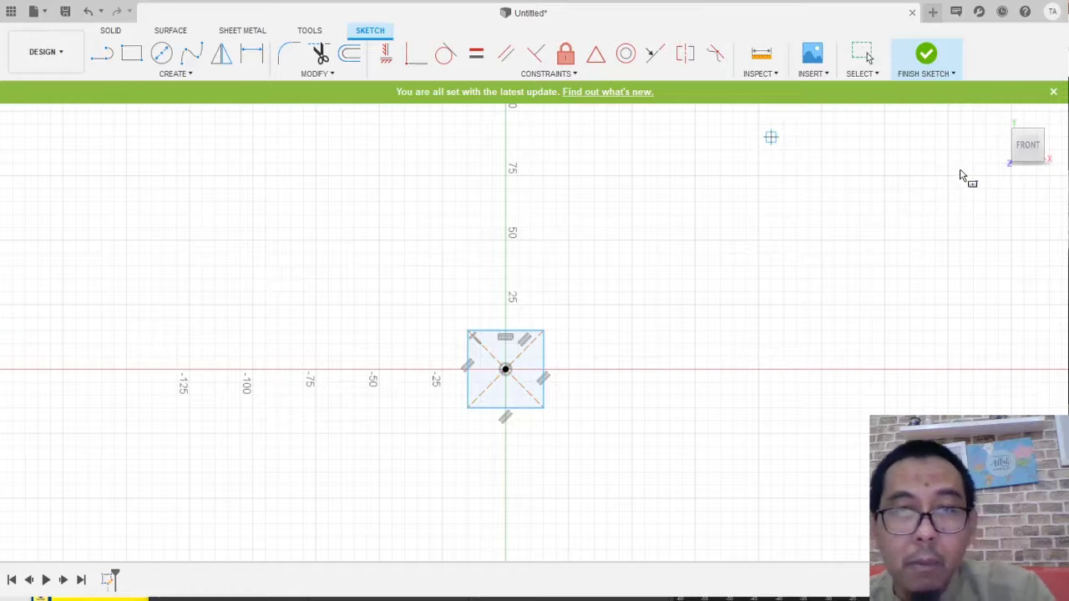
# Step: Dimension the center rectangle to 20 mm wide and 20 mm high, and finish the sketch
pyautogui.press('d')
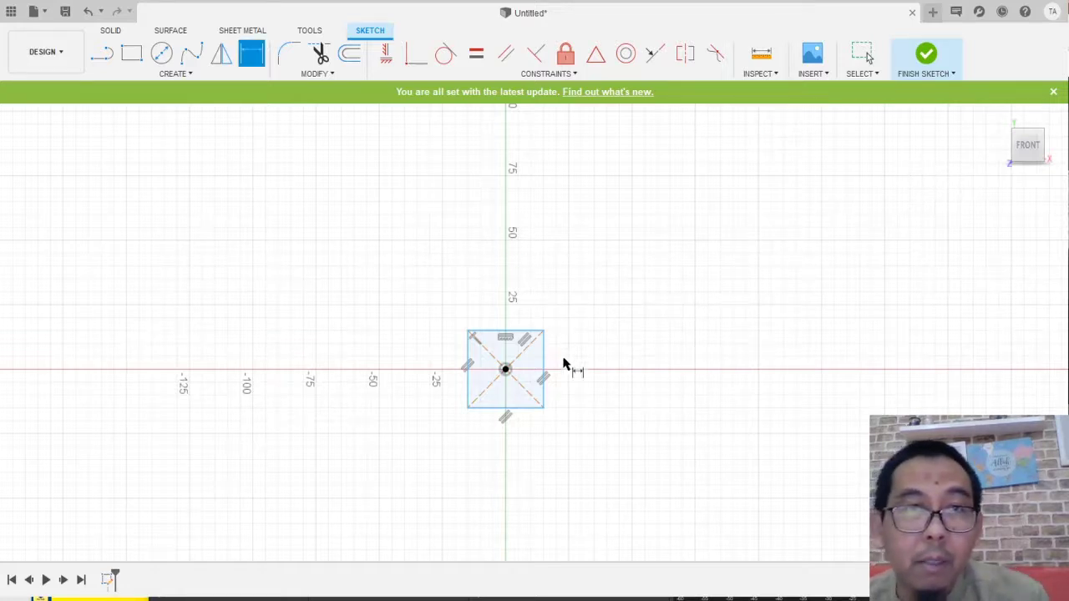
pyautogui.click(505, 332)
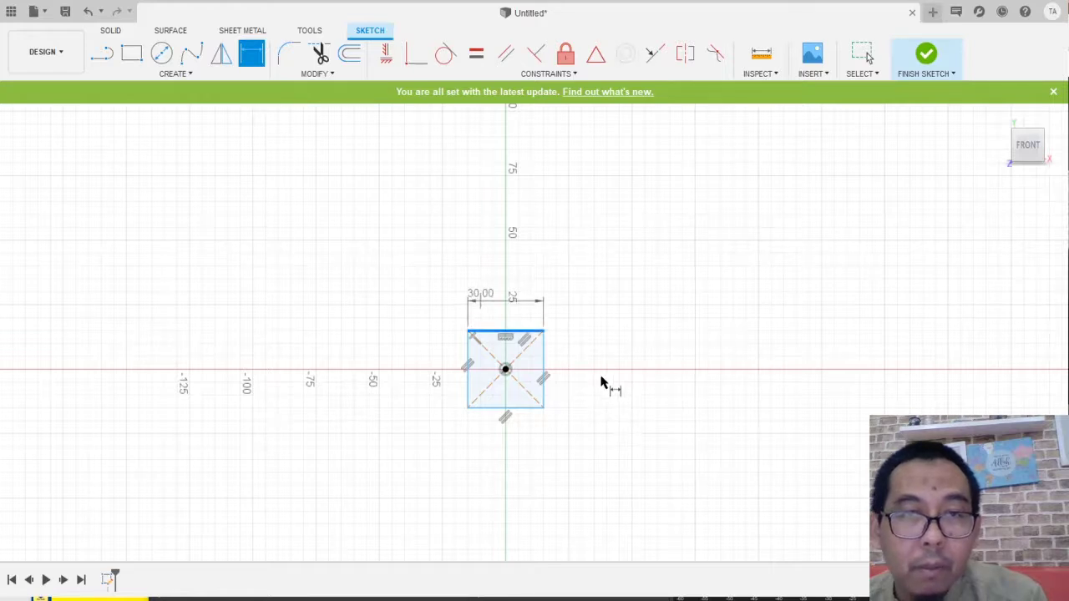
pyautogui.click(602, 378)
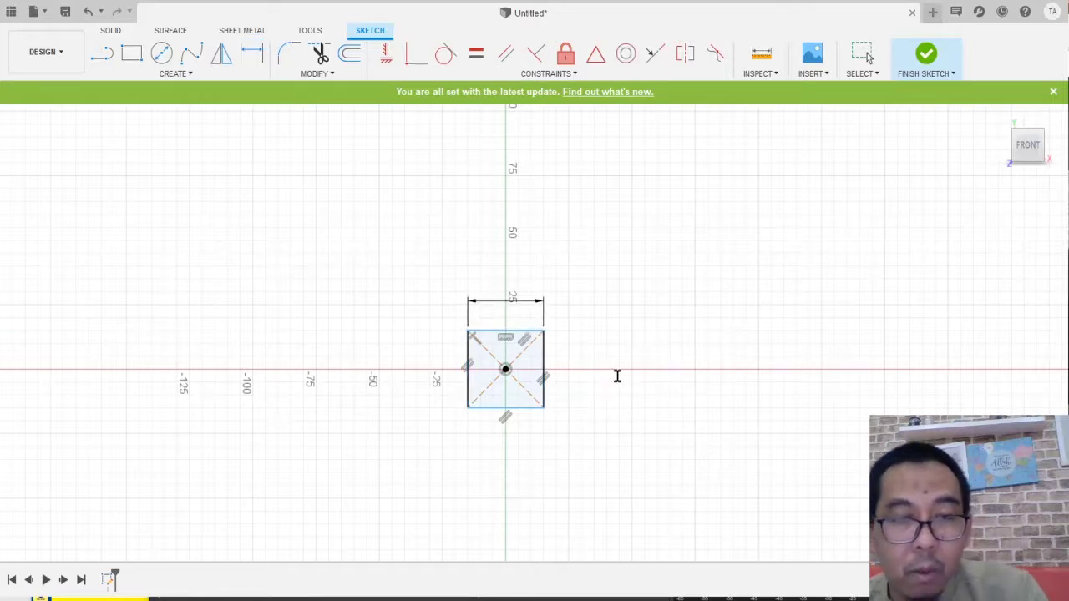
pyautogui.write('20')
pyautogui.press('Return')
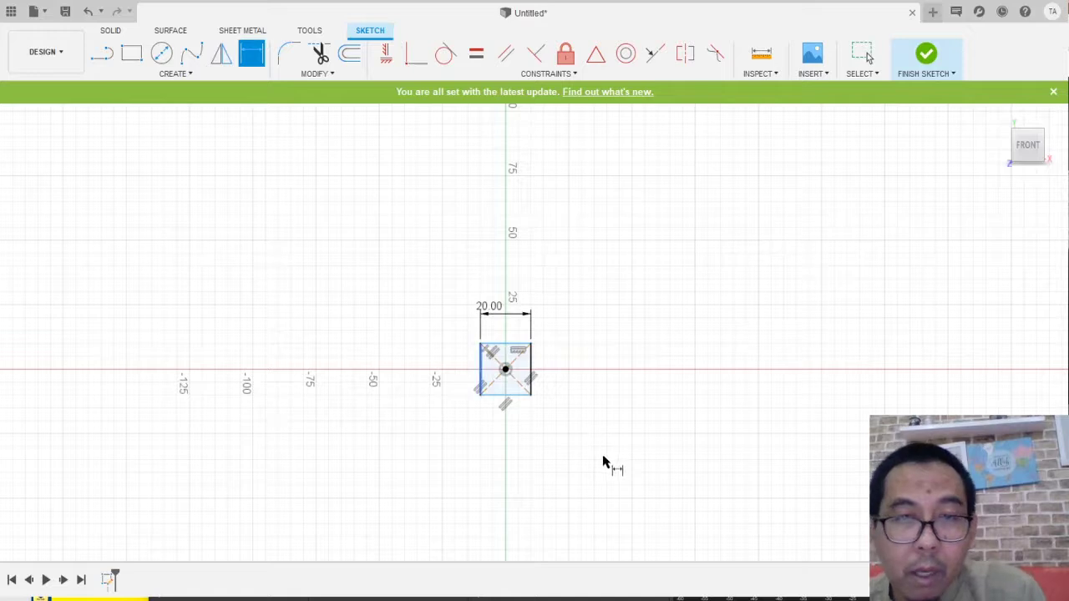
pyautogui.click(558, 456)
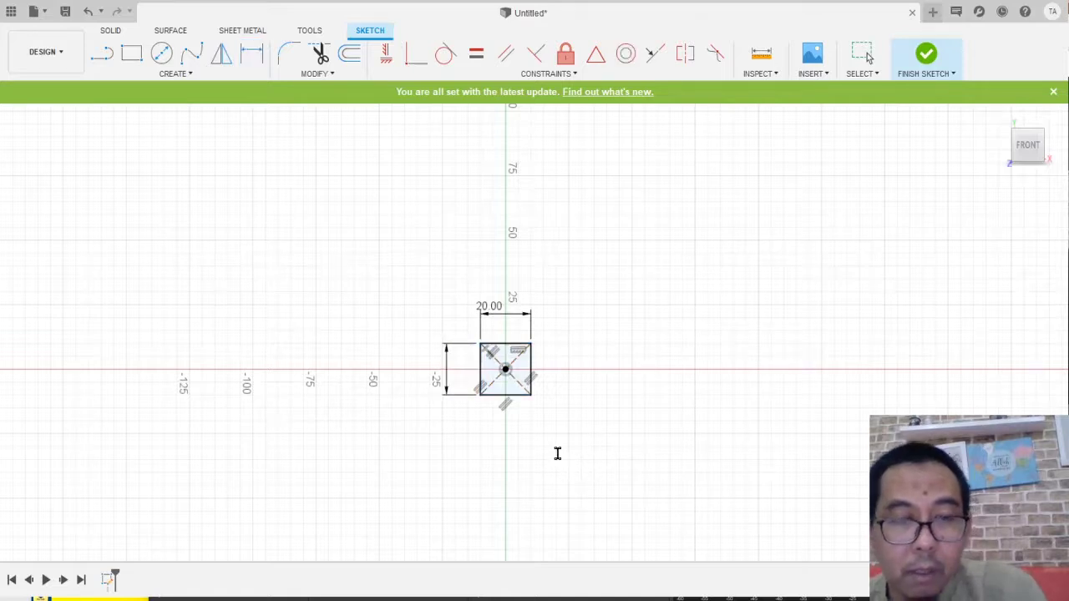
pyautogui.press('Return')
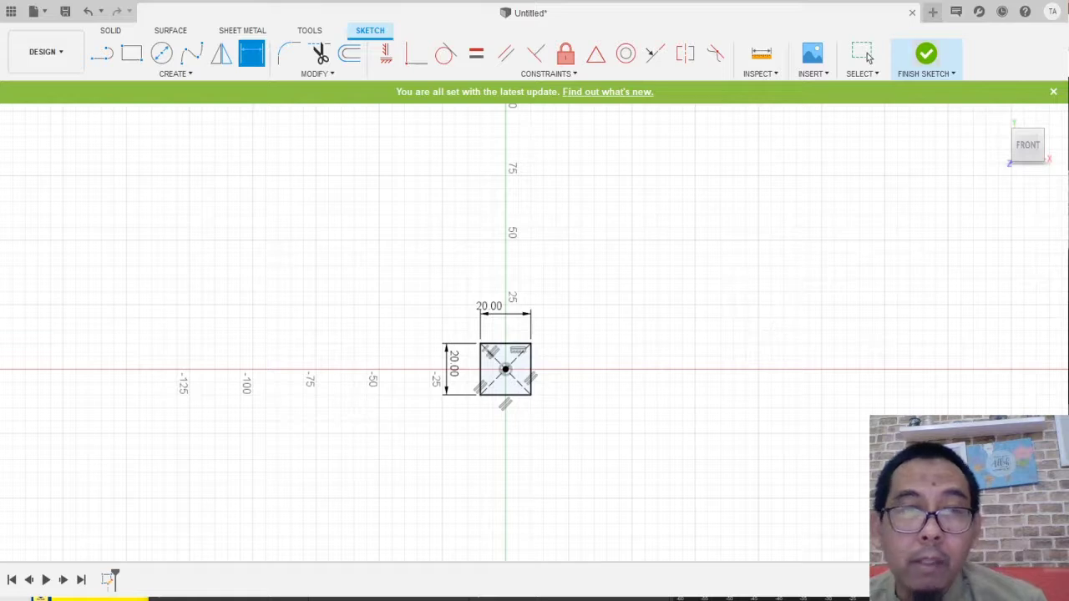
pyautogui.click(926, 55)
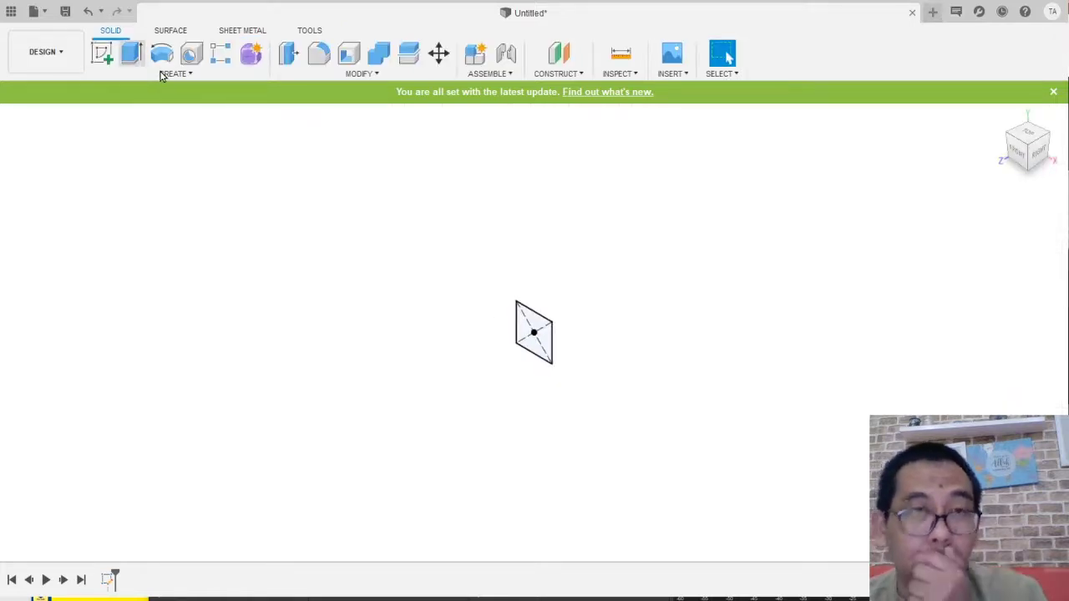
# Step: Extrude the square profile toward the front into a solid beam about 200 mm long
pyautogui.press('e')
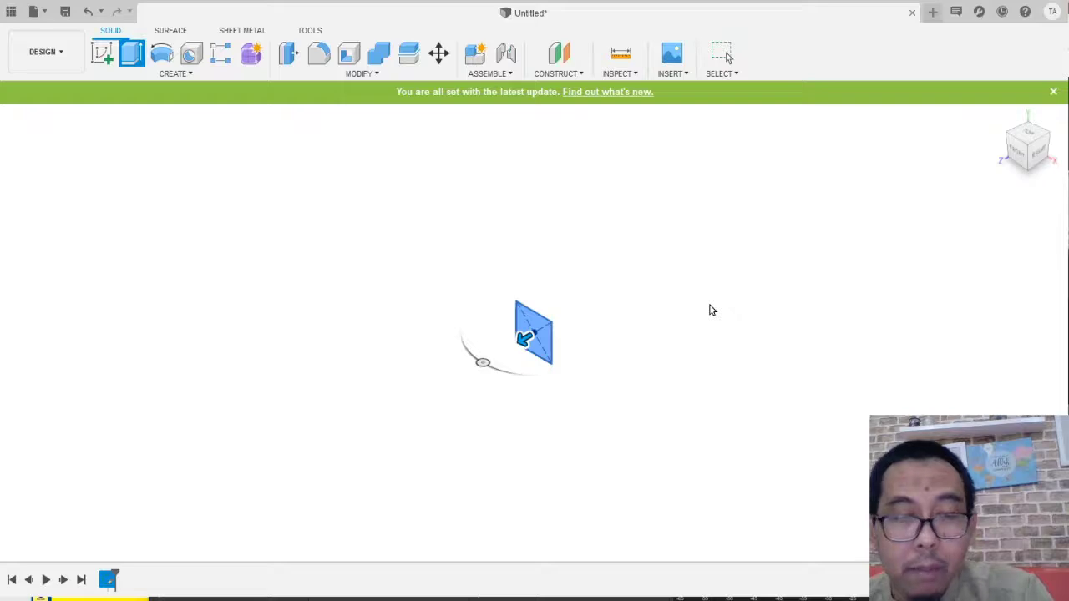
pyautogui.write('100')
pyautogui.click(680, 384)
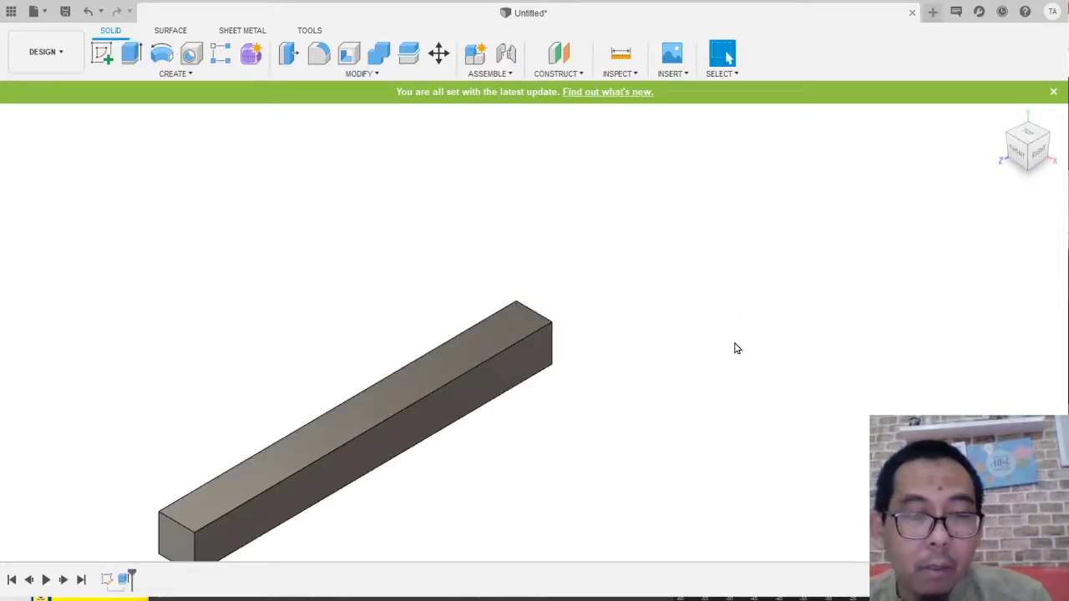
# Step: Switch to the Simulation workspace and assign a study material to the whole beam
pyautogui.keyDown('shift'); pyautogui.moveTo(735, 349); pyautogui.dragTo(725, 324, button='middle'); pyautogui.keyUp('shift')
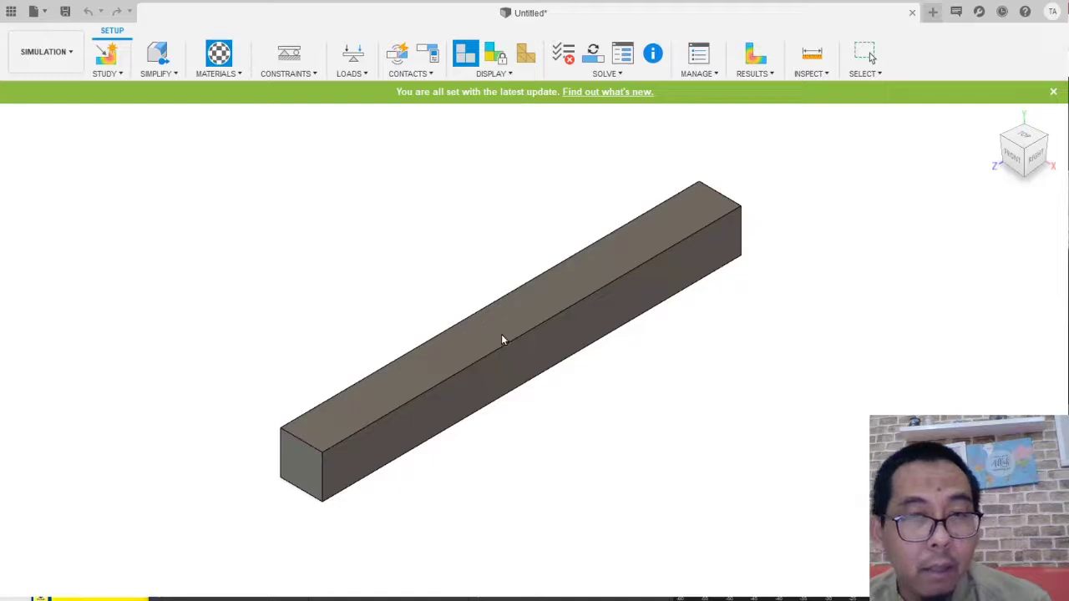
pyautogui.click(591, 332)
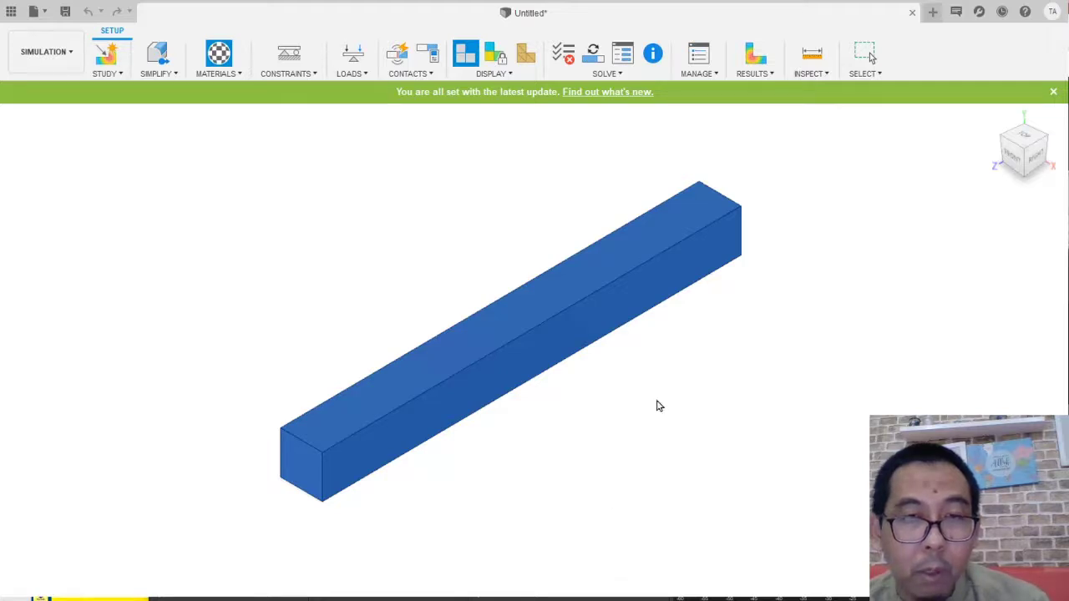
pyautogui.press('Escape')
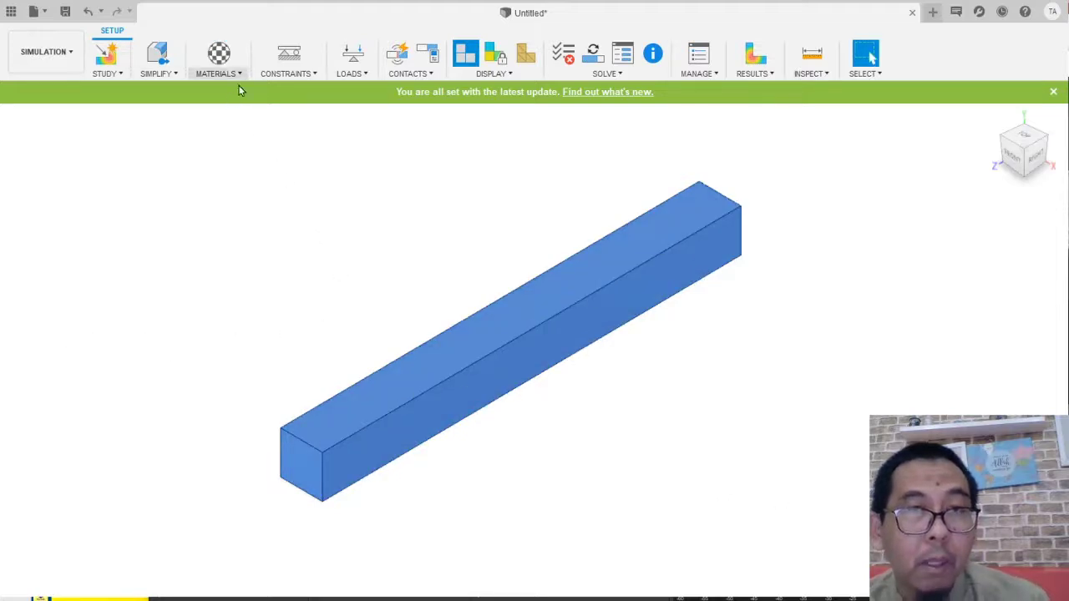
# Step: Apply a fixed structural constraint to the beam's rear end face
pyautogui.click(289, 54)
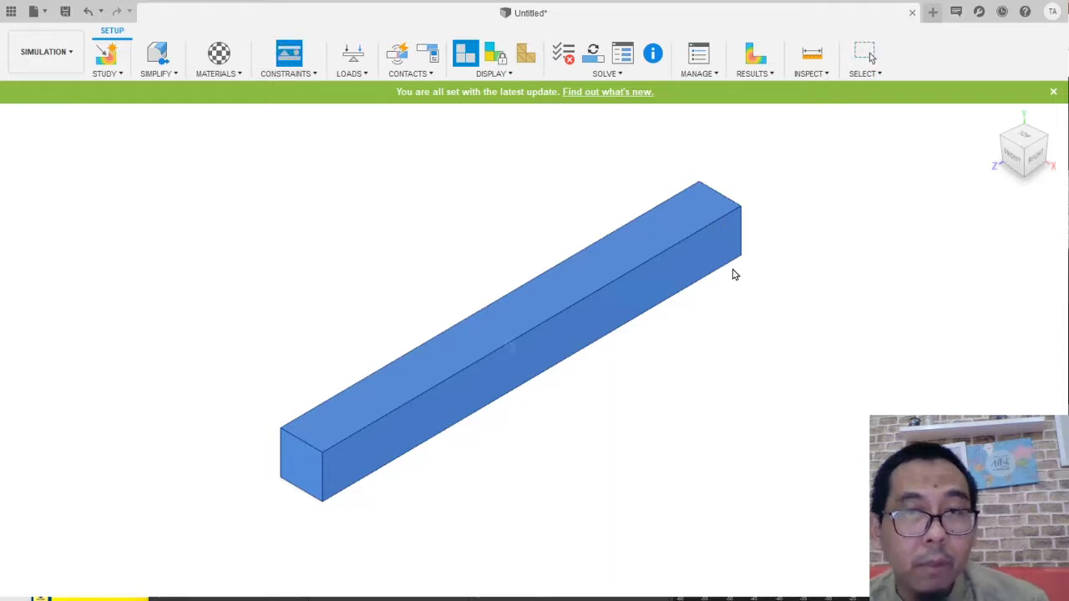
pyautogui.press('Escape')
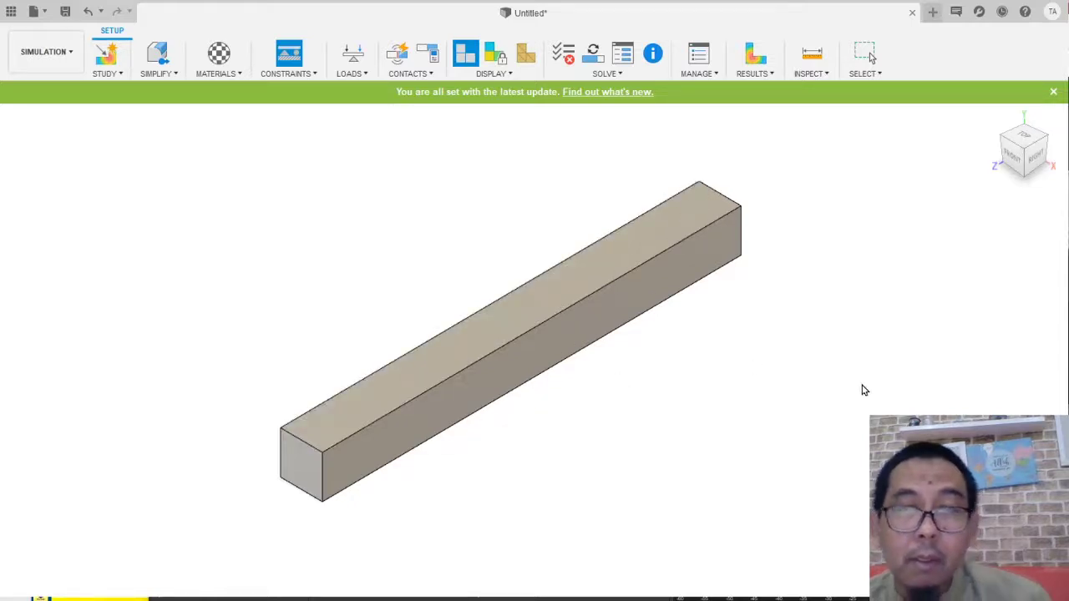
pyautogui.keyDown('shift'); pyautogui.moveTo(864, 389); pyautogui.dragTo(762, 379, button='middle'); pyautogui.keyUp('shift')
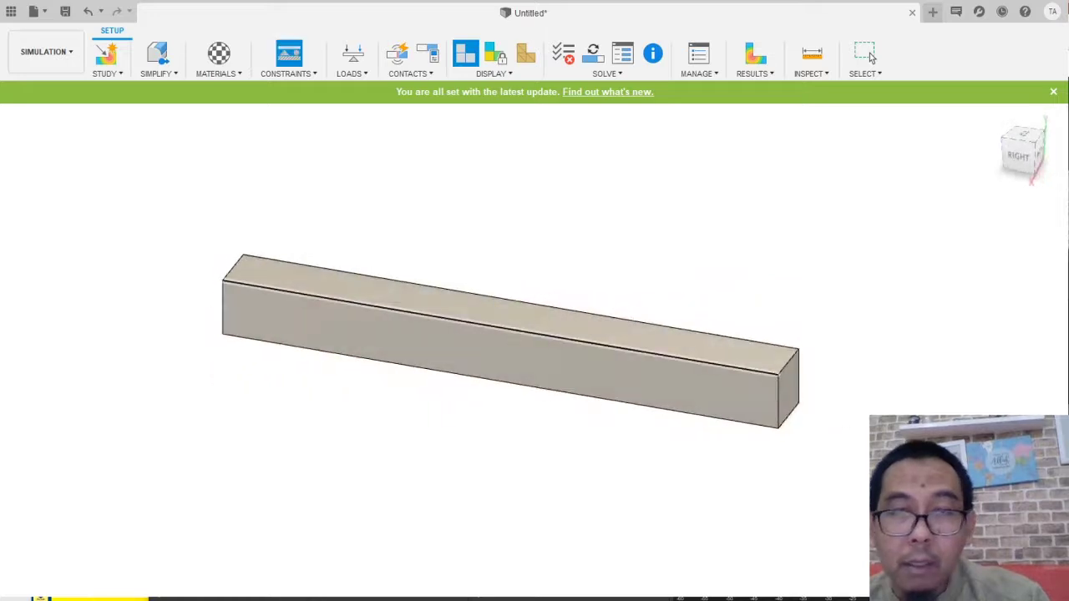
pyautogui.click(787, 389)
pyautogui.press('Escape')
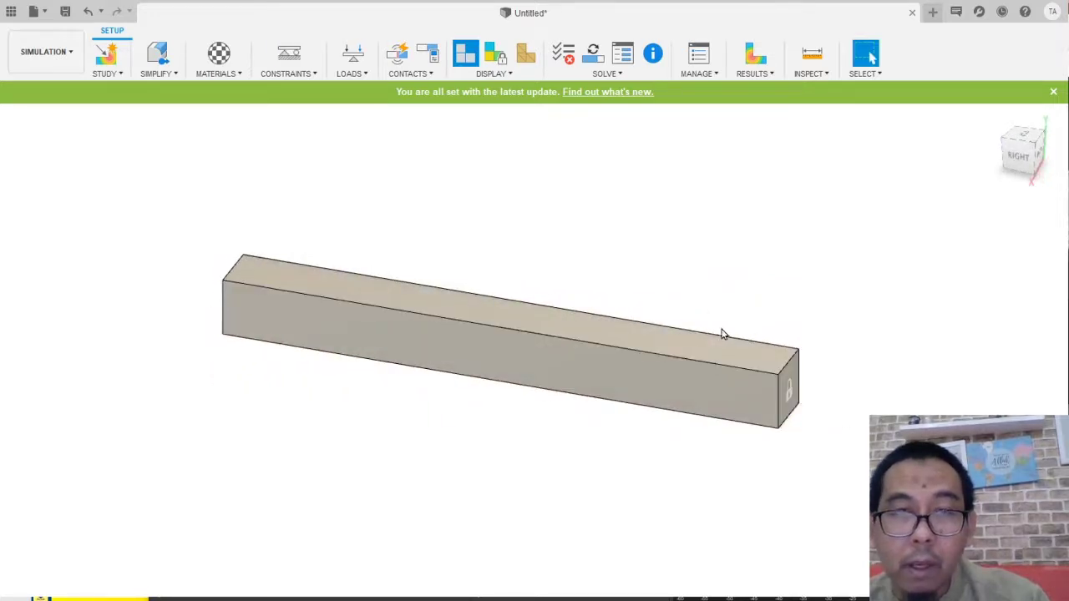
# Step: Apply a structural force to the beam's free front end face, directed vertically downward along the Y axis
pyautogui.keyDown('shift'); pyautogui.moveTo(723, 334); pyautogui.dragTo(814, 333, button='middle'); pyautogui.keyUp('shift')
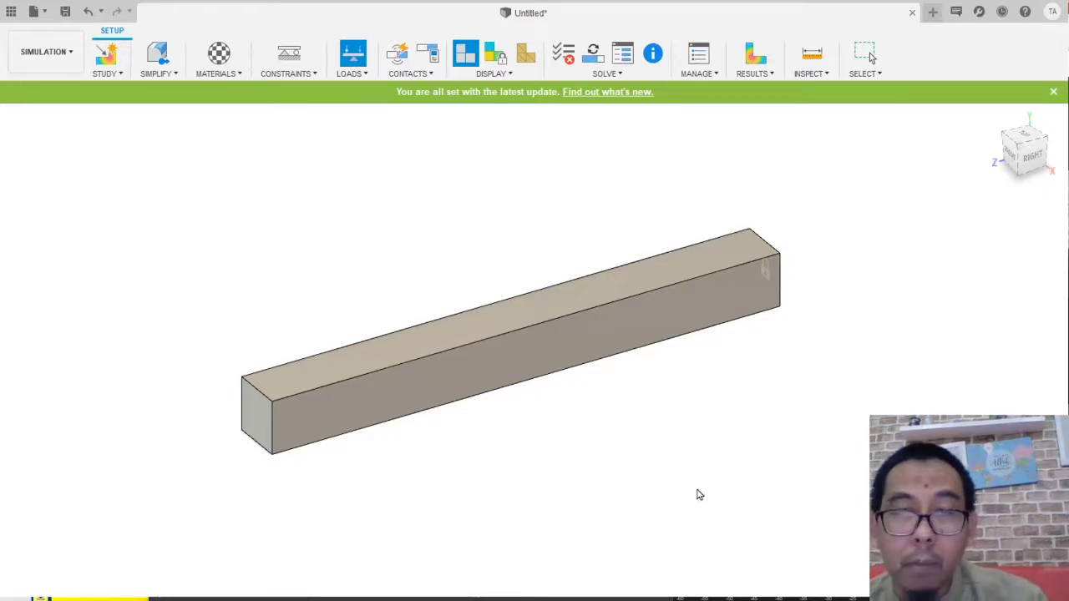
pyautogui.click(332, 520)
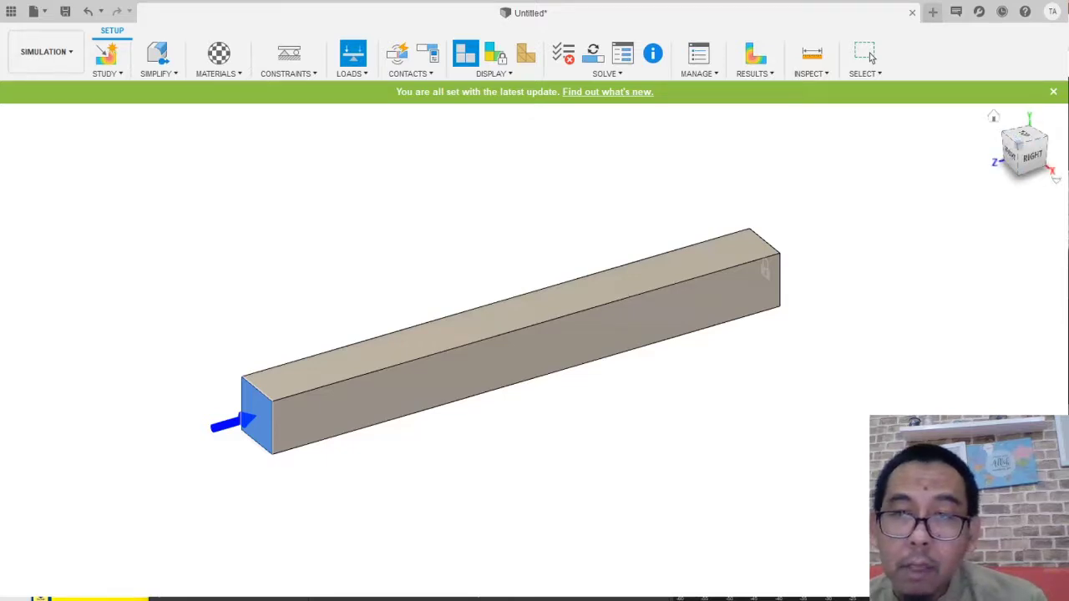
pyautogui.click(1068, 388)
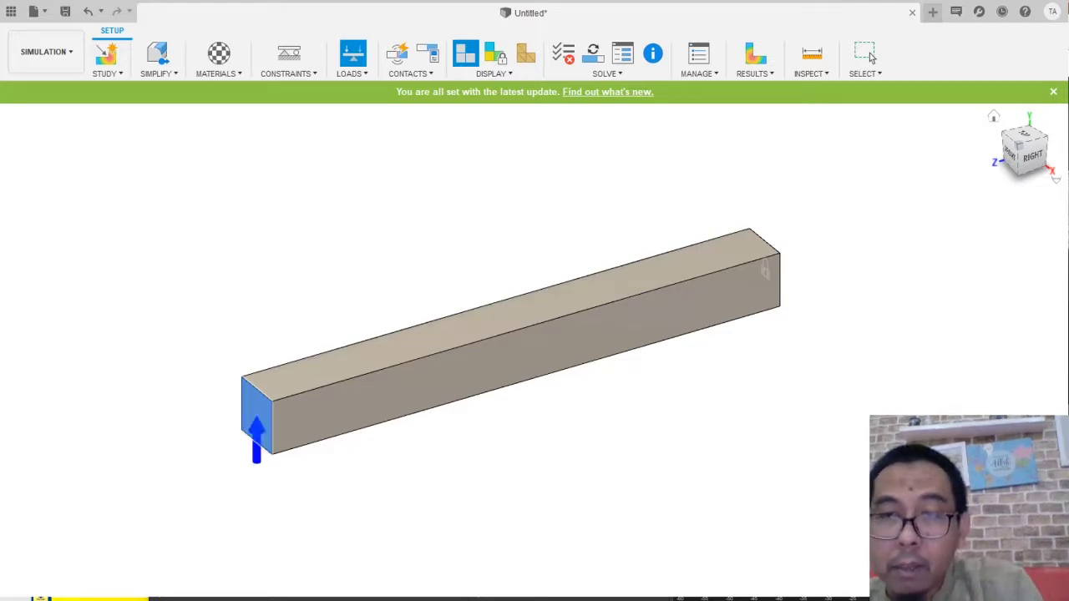
pyautogui.write('-')
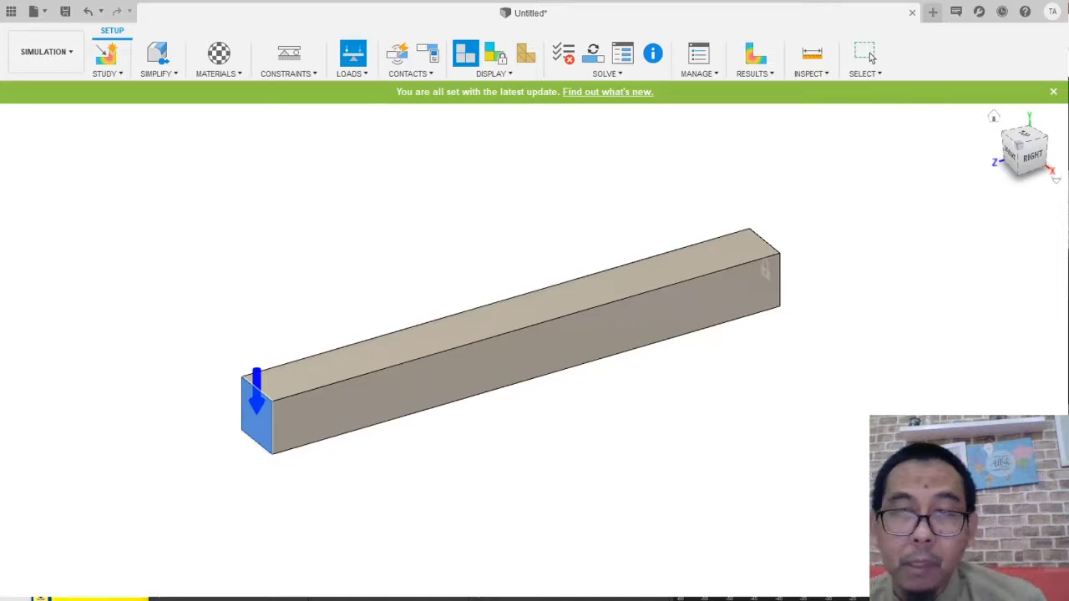
pyautogui.click(870, 55)
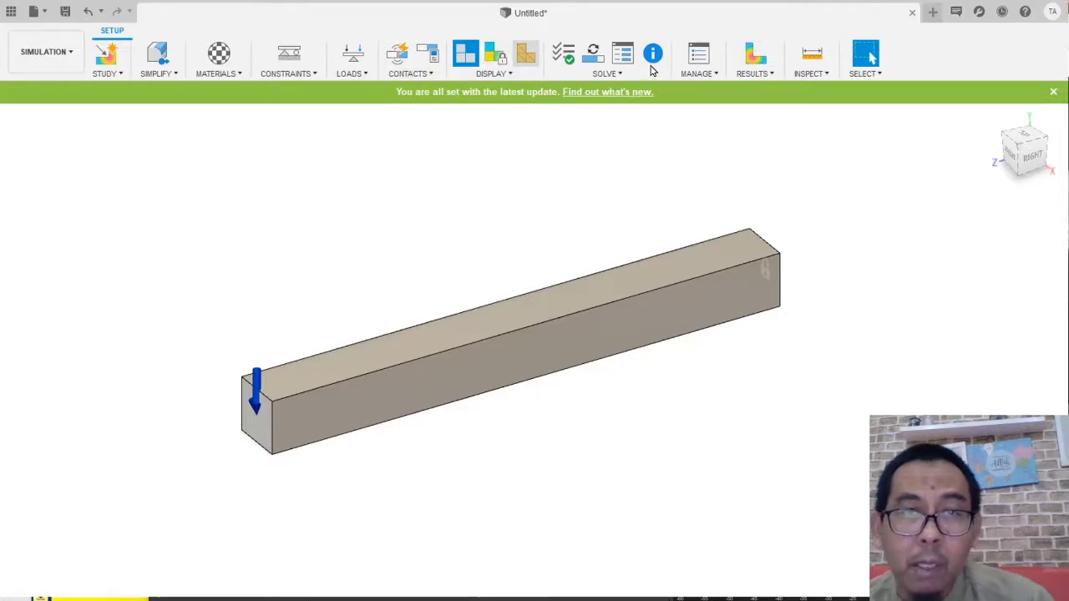
# Step: Mesh and solve the study of the design saved as Cantilever beam, and display the stress result in MPa
pyautogui.click(525, 54)
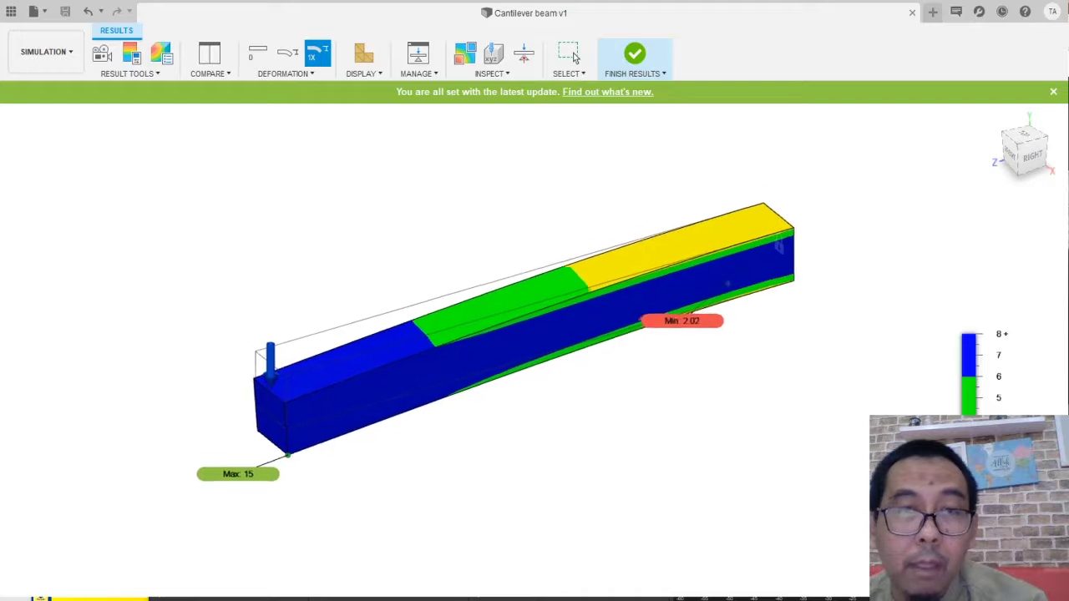
pyautogui.click(572, 52)
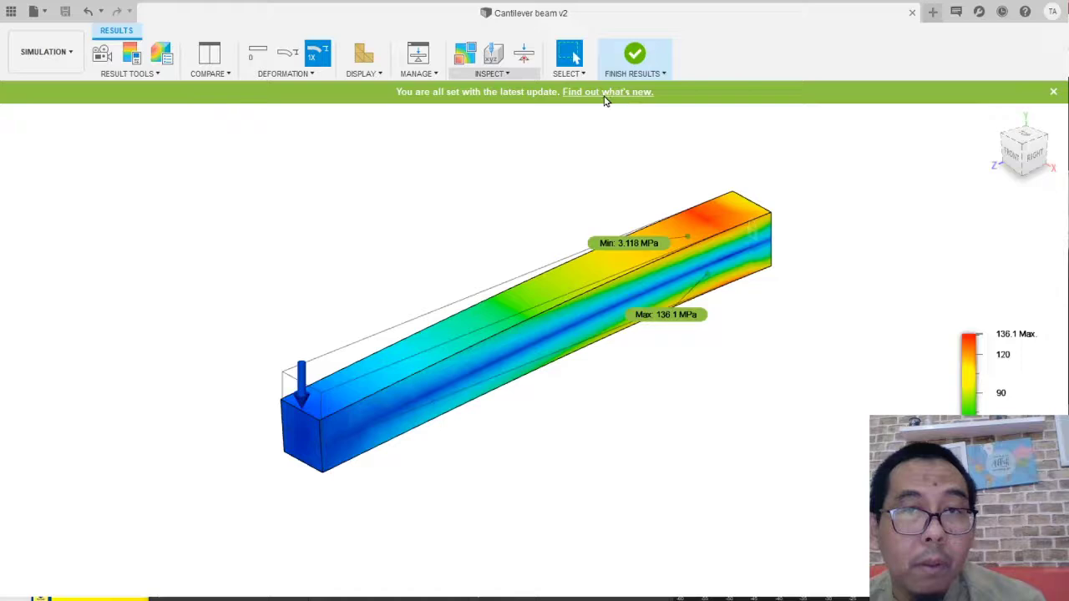
# Step: Overlay the mesh on the beam's stress result to examine the element size, and finish the results view
pyautogui.click(449, 109)
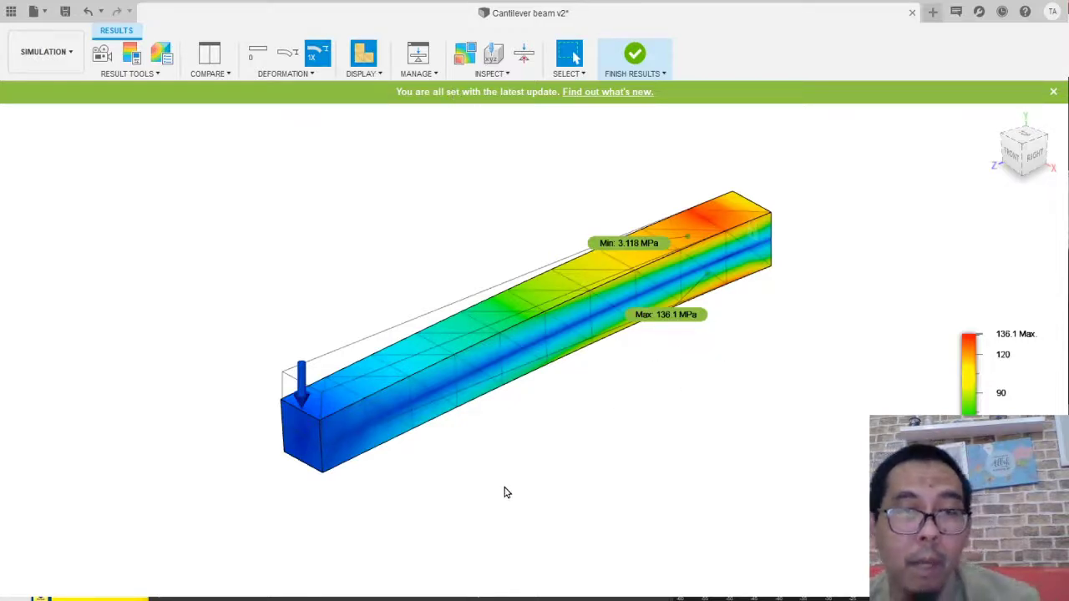
pyautogui.moveTo(480, 387); pyautogui.dragTo(482, 351, button='middle')
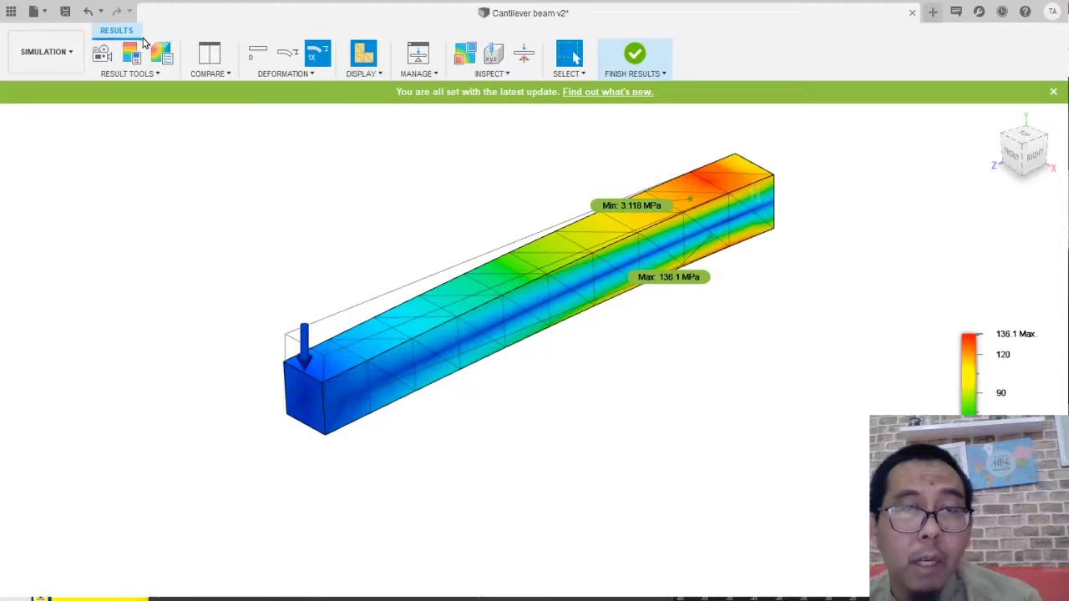
pyautogui.click(635, 54)
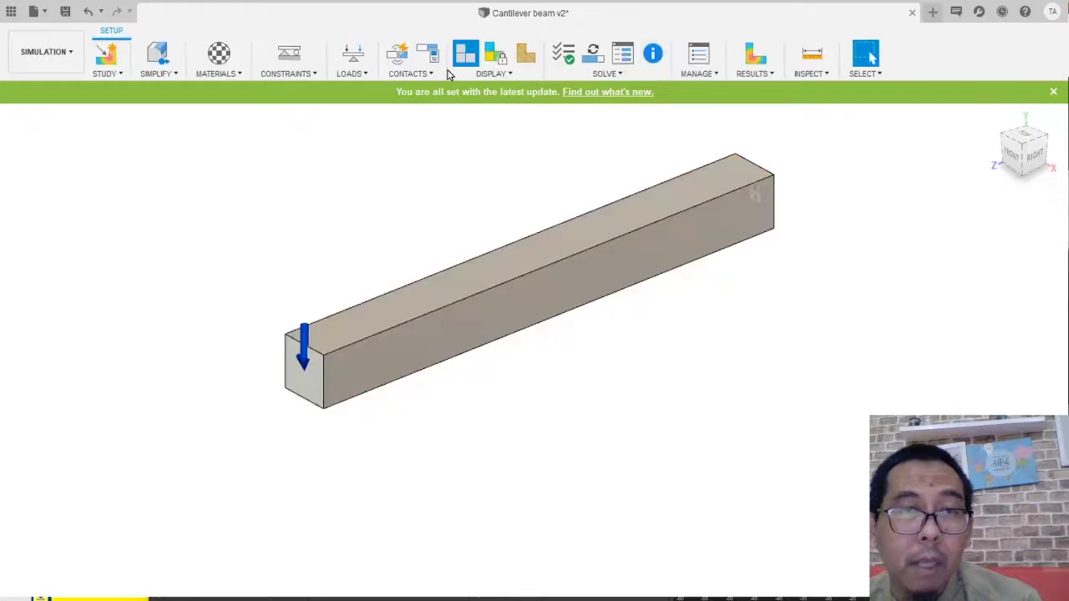